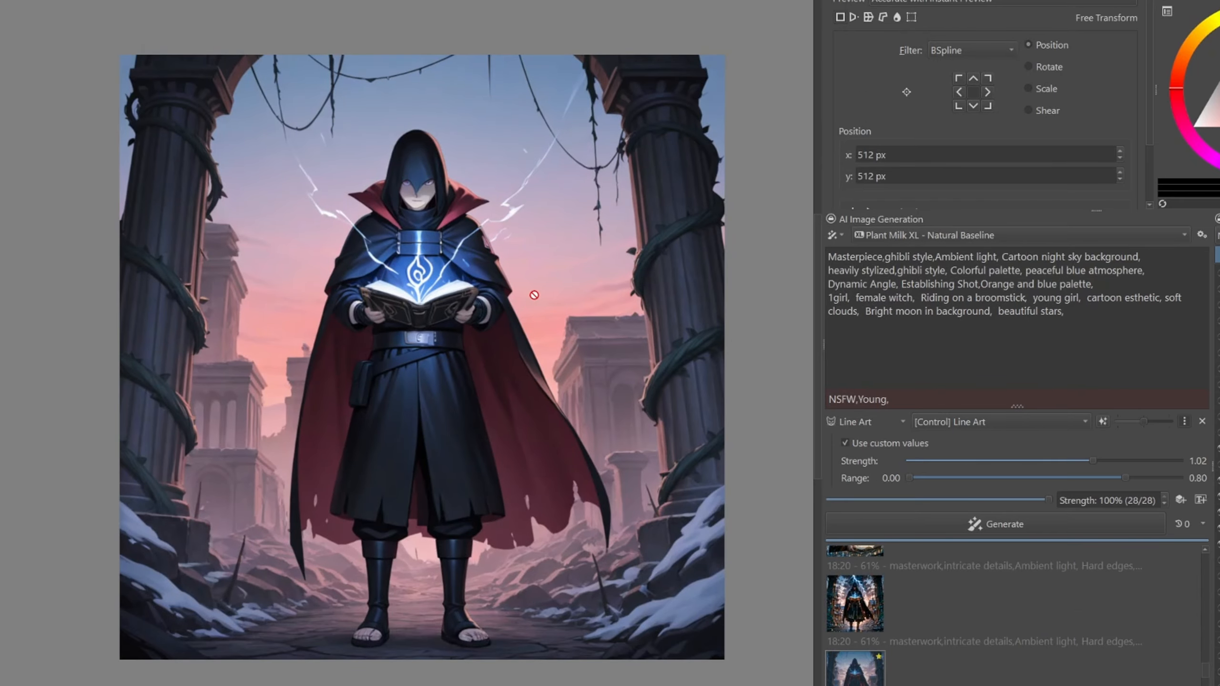
- Load the prompt of the hooded dark mage image from the generation history and highlight its opening quality keywords
right_click(860, 672)
left_click(928, 511)
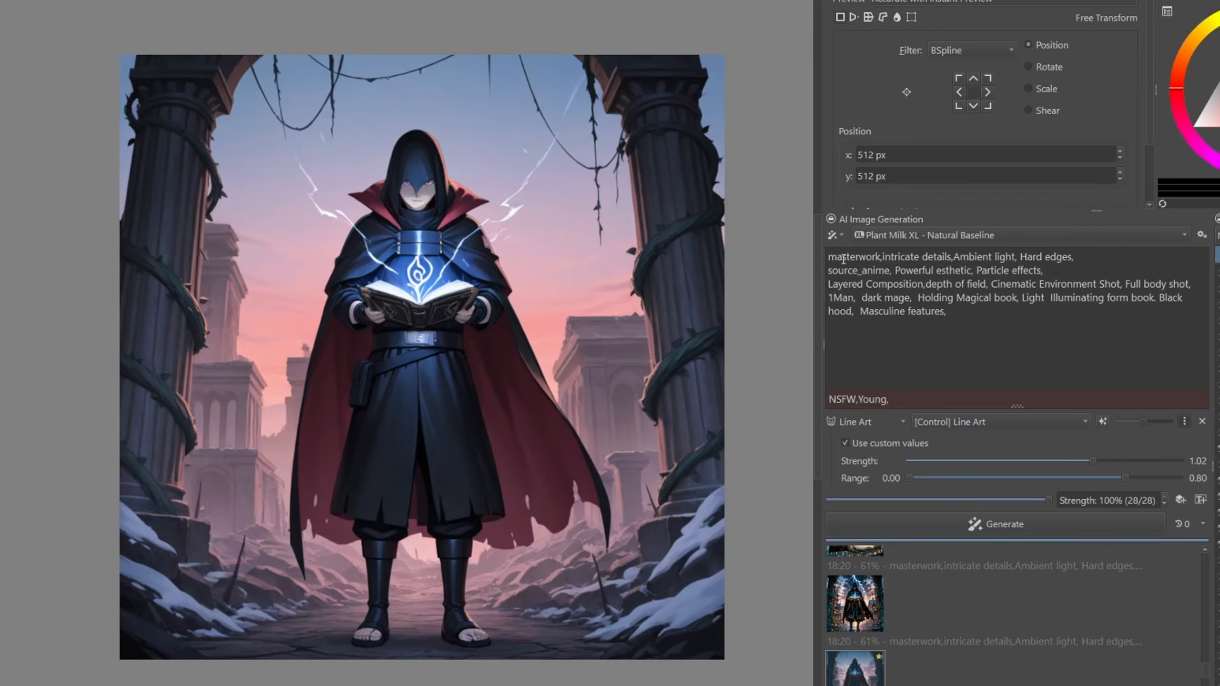
left_click_drag(856, 258, 985, 252)
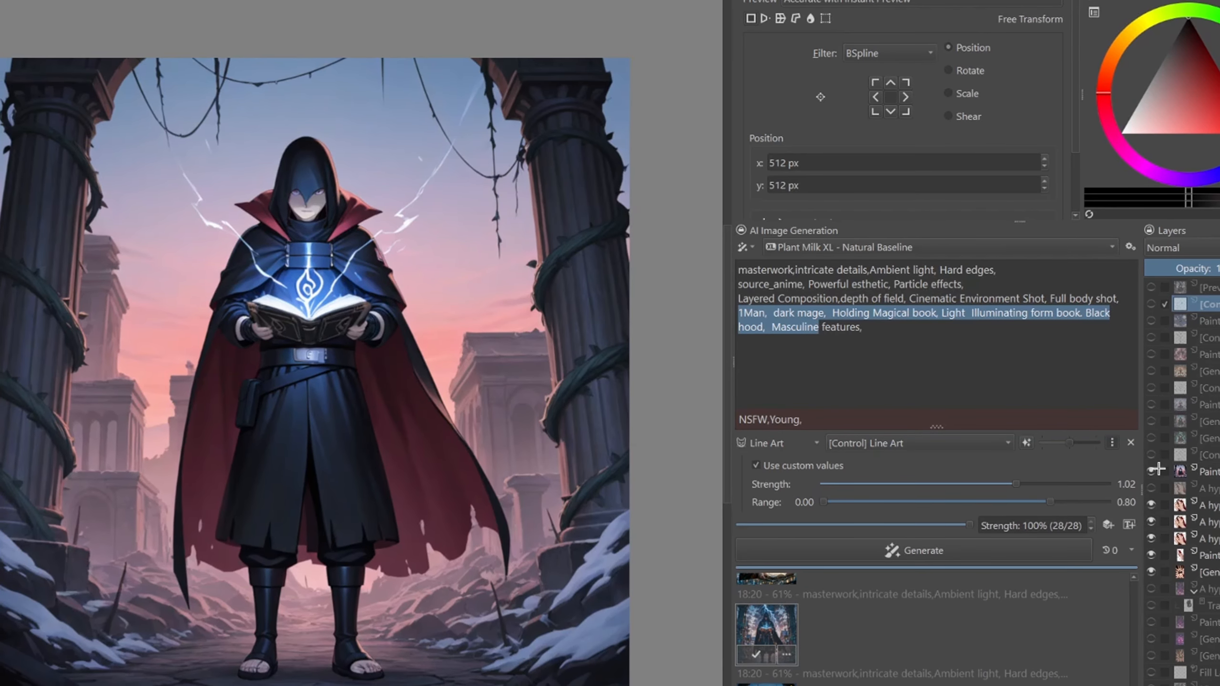
- Show the mage's line art control layer on the canvas and undo the last layer change
left_click(1150, 454)
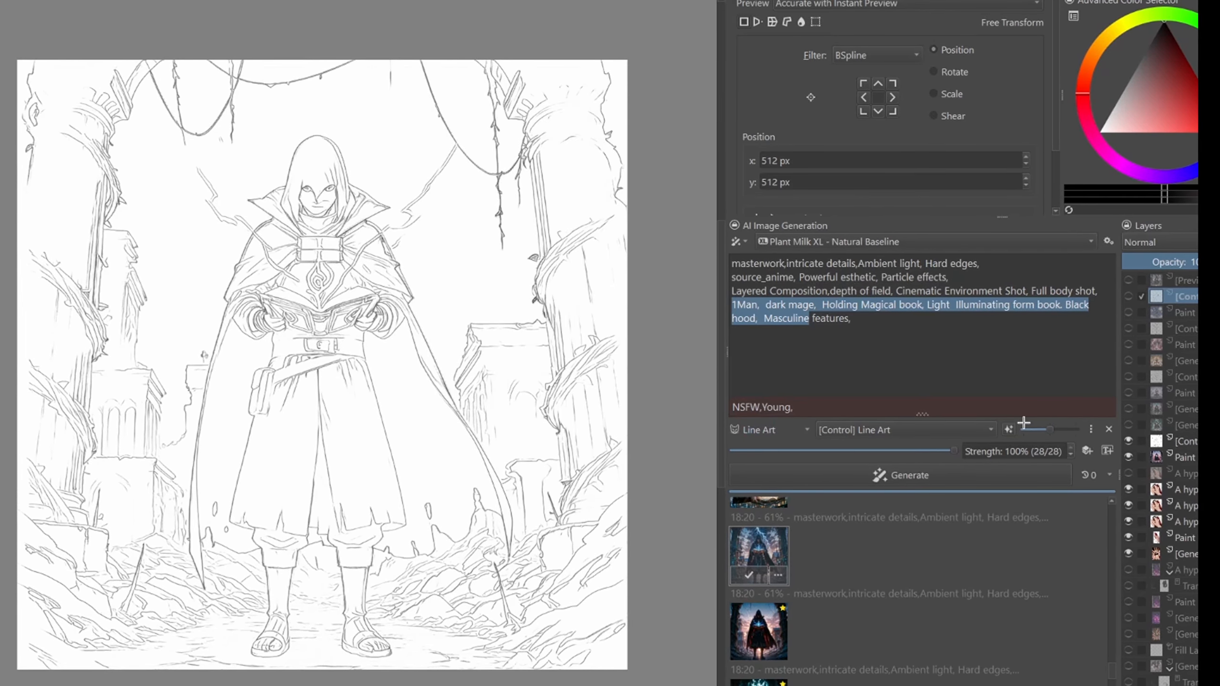
left_click(1125, 439)
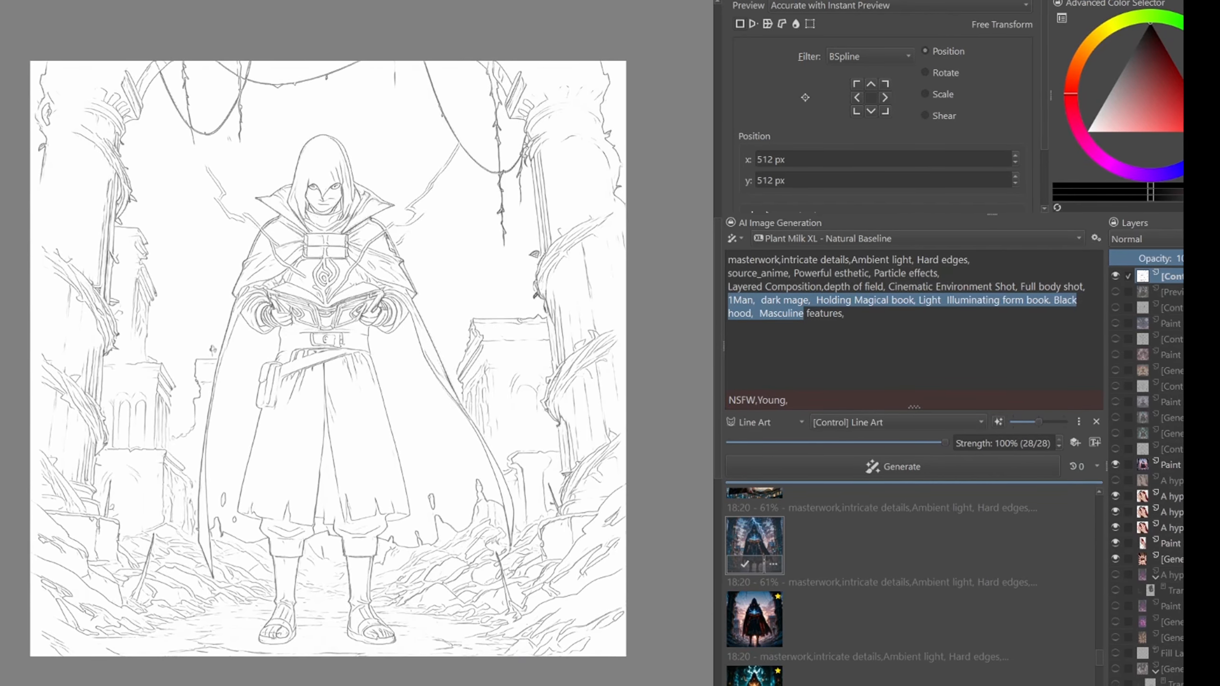
key("ctrl+z")
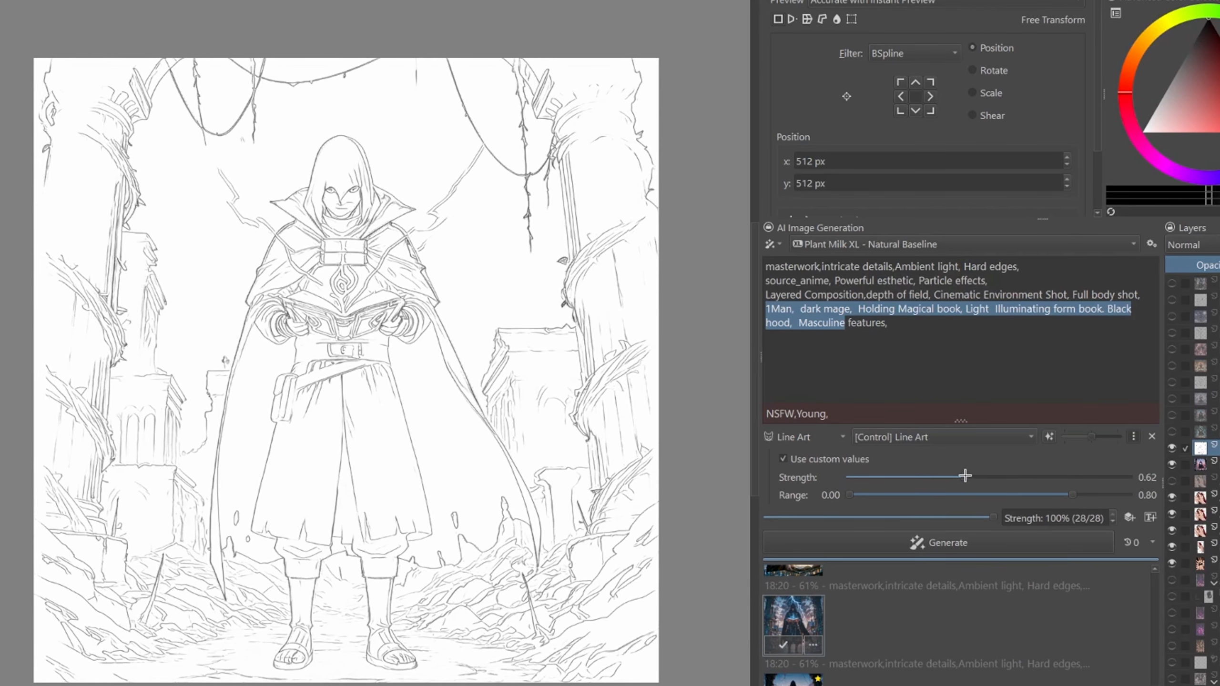
- Set the Line Art control's strength to 0.54 and its range end to 0.85, and hide the line art layer
left_click_drag(965, 476, 929, 474)
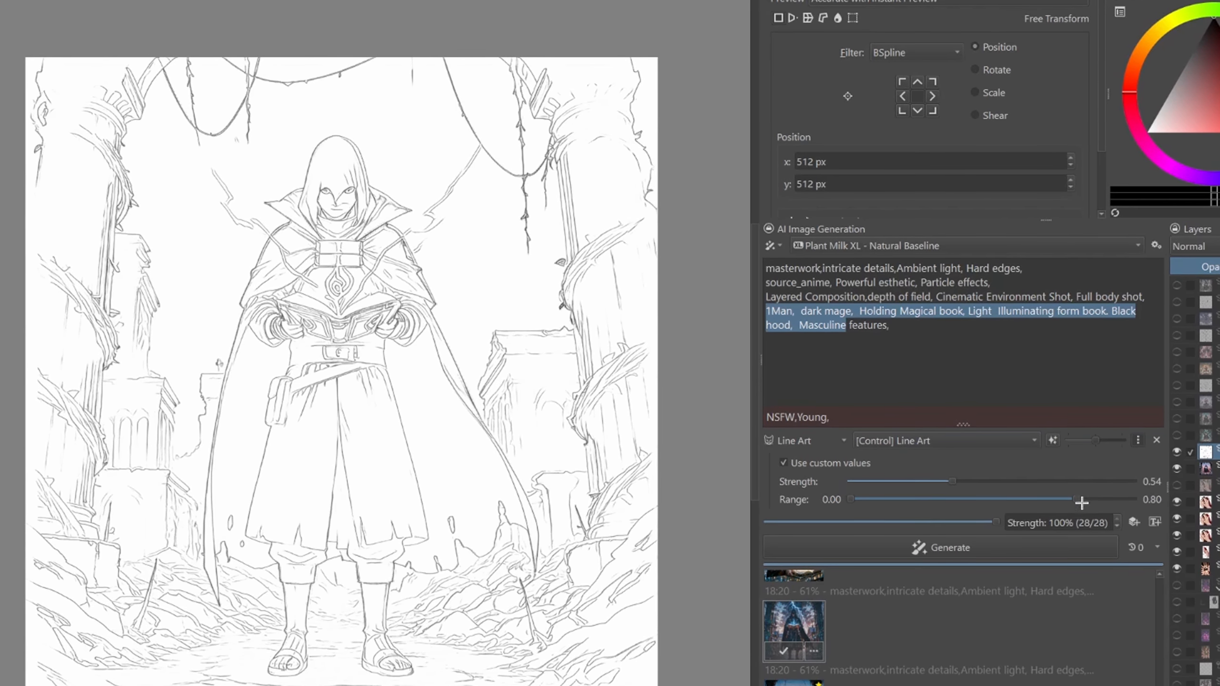
mouse_move(1084, 501)
left_mouse_down()
mouse_move(1128, 507)
mouse_move(1098, 508)
left_mouse_up()
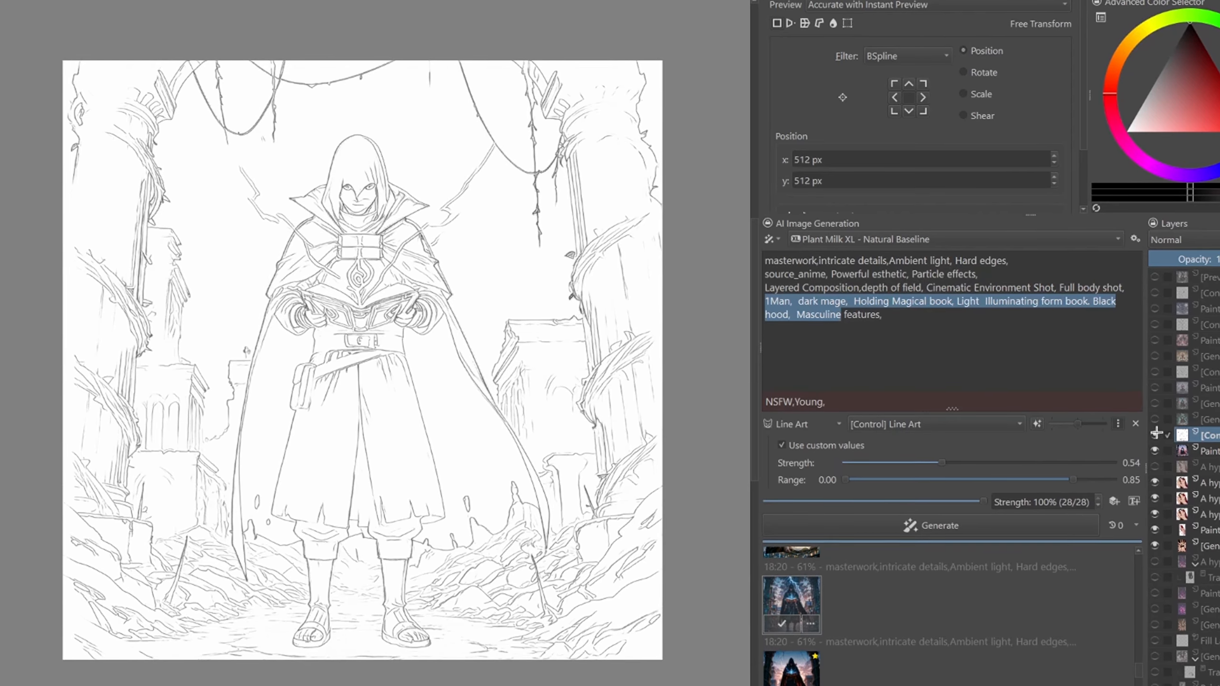
left_click(1156, 434)
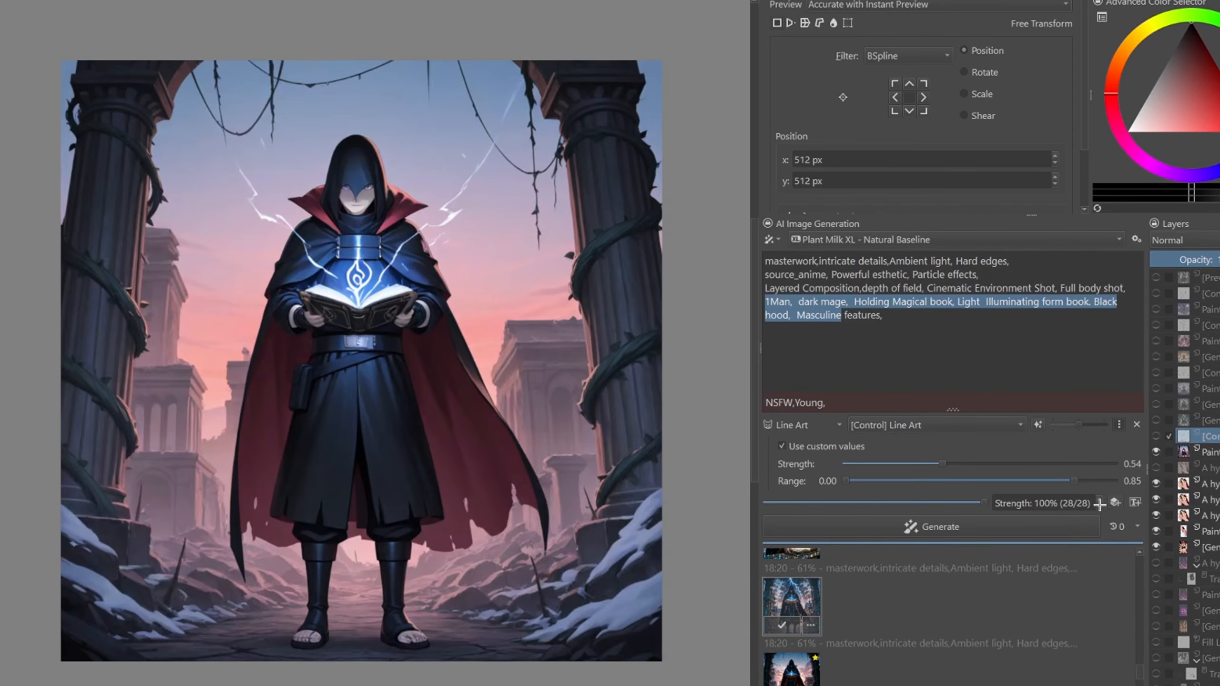
- Preview the dark mage variations from the generation history one after another and examine their details up close
left_click(805, 609)
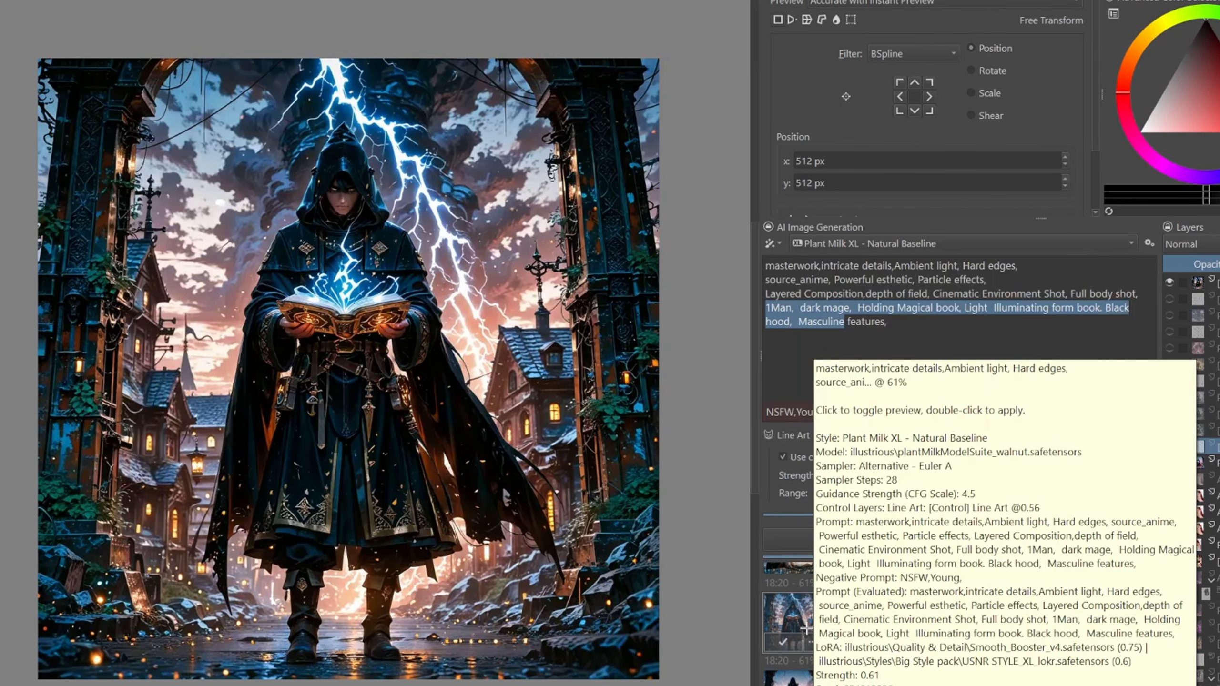
left_click(790, 674)
left_click(791, 682)
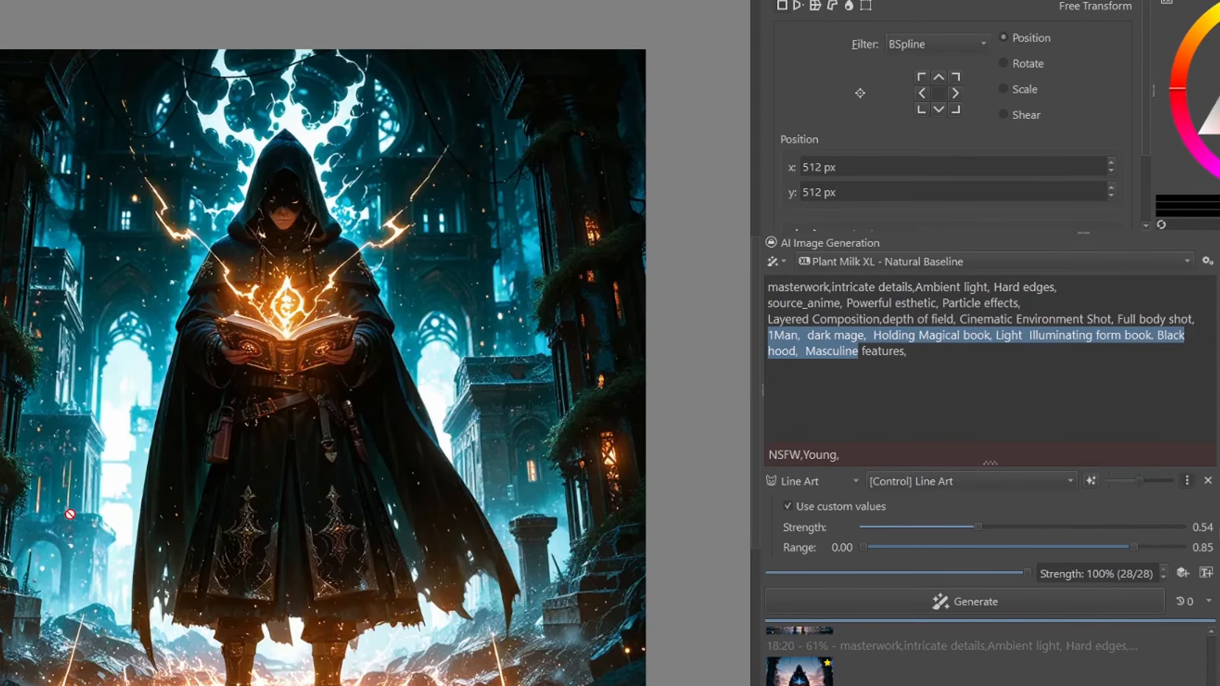
scroll(284, 228, "up", 5)
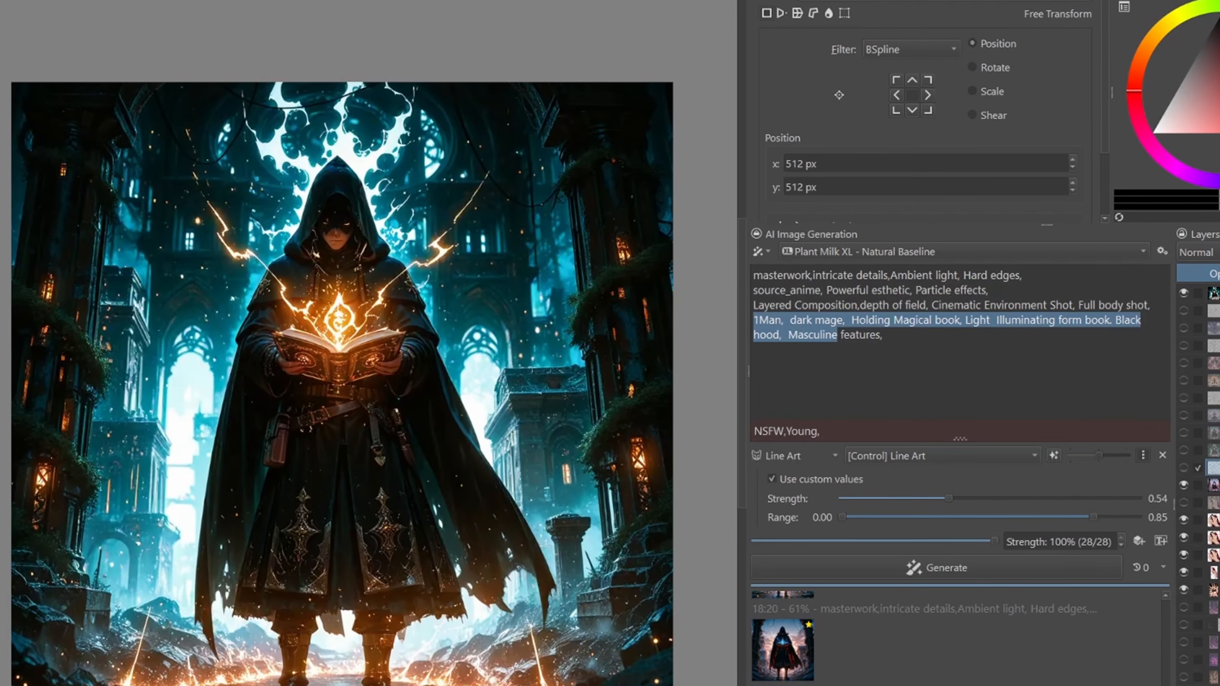
left_click(786, 649)
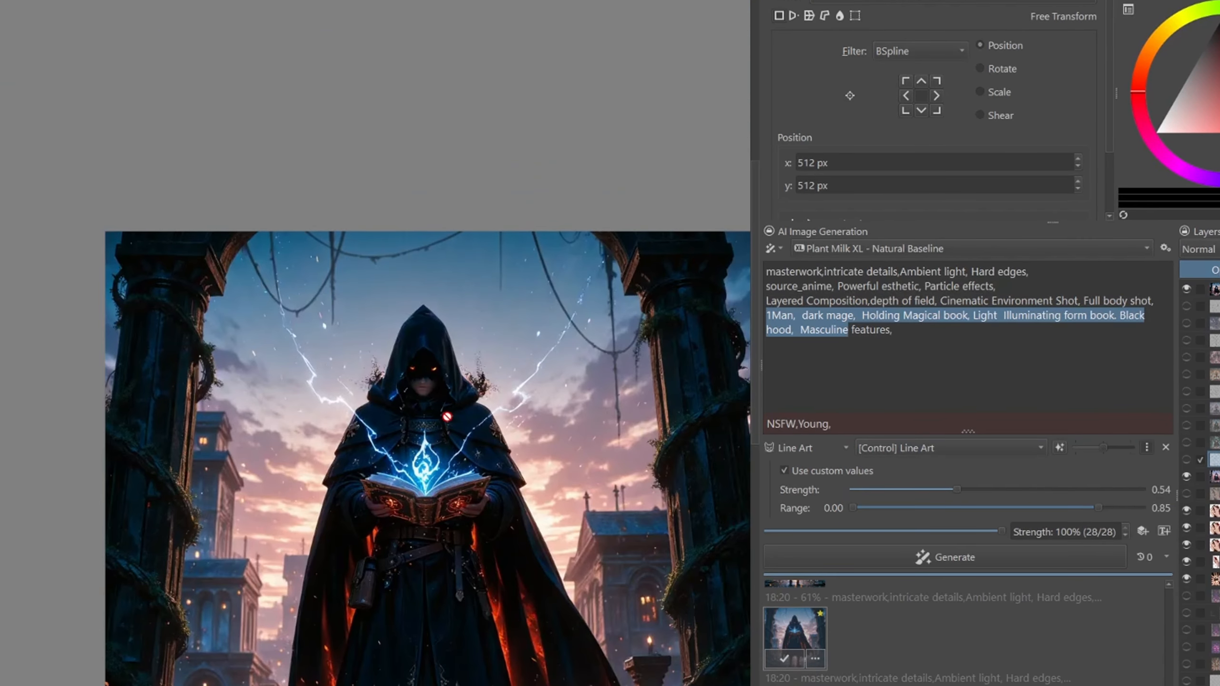
scroll(463, 436, "down", 1)
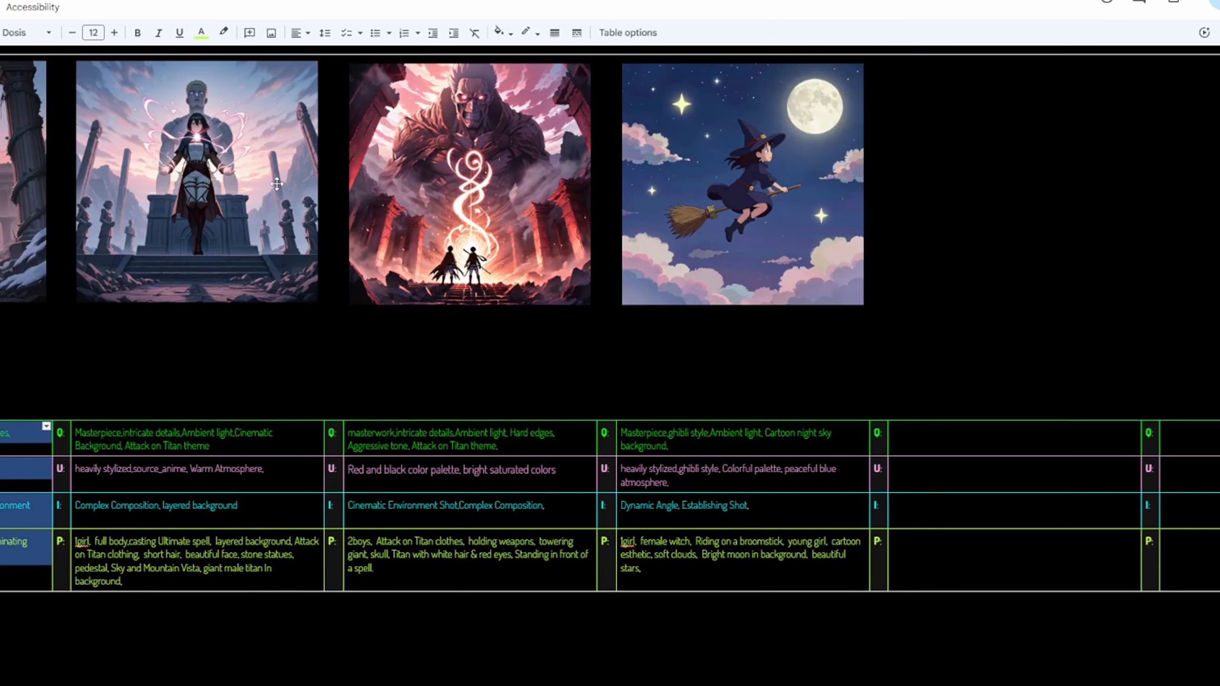
- Switch to the Google Docs prompt table and review the prompt sections for the Attack on Titan image with the stone statues
left_click(221, 189)
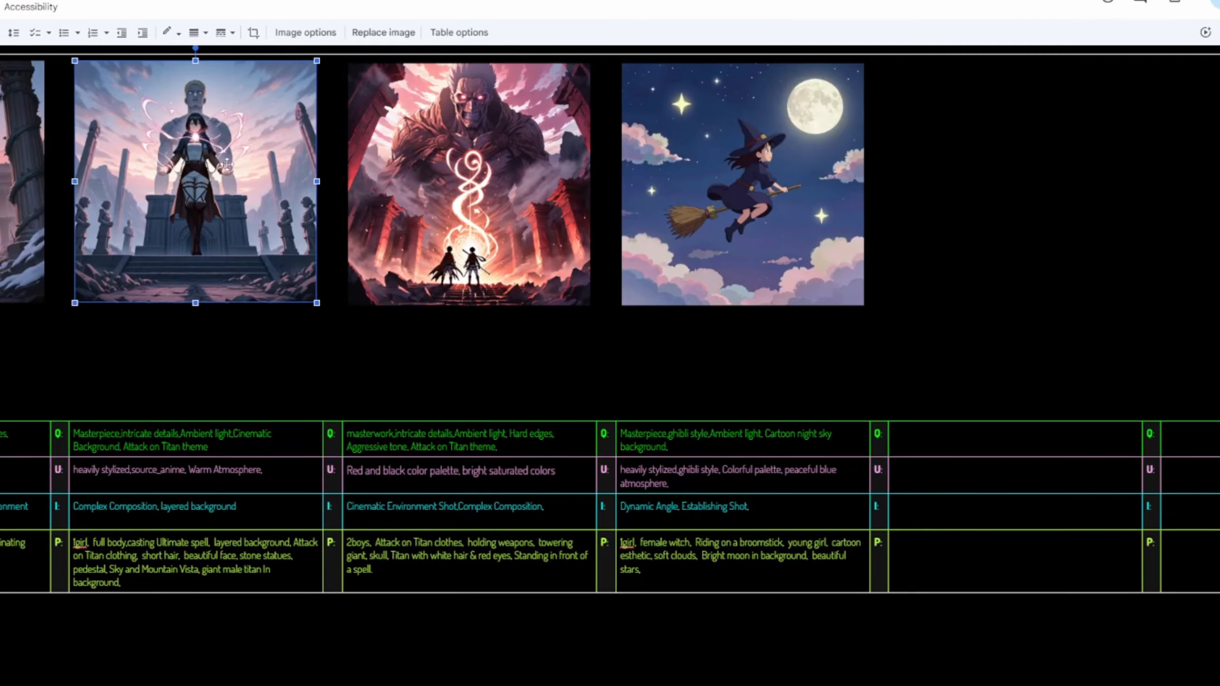
left_click_drag(72, 435, 173, 559)
left_click(114, 447)
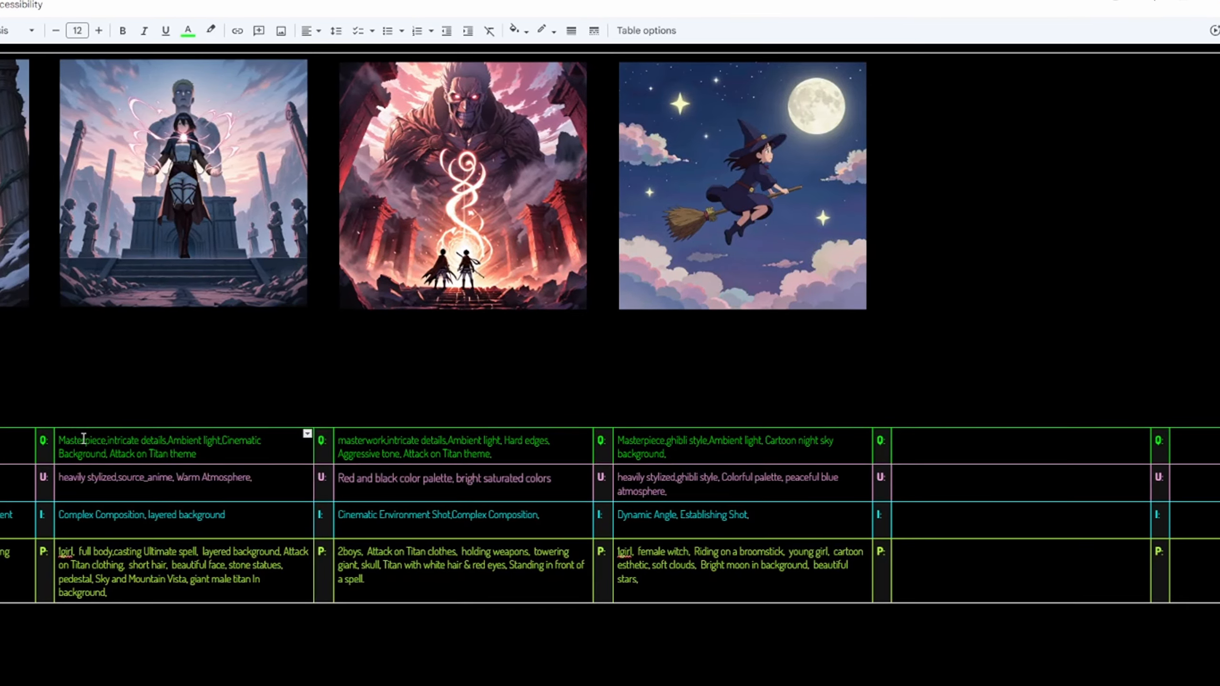
left_click_drag(87, 439, 144, 444)
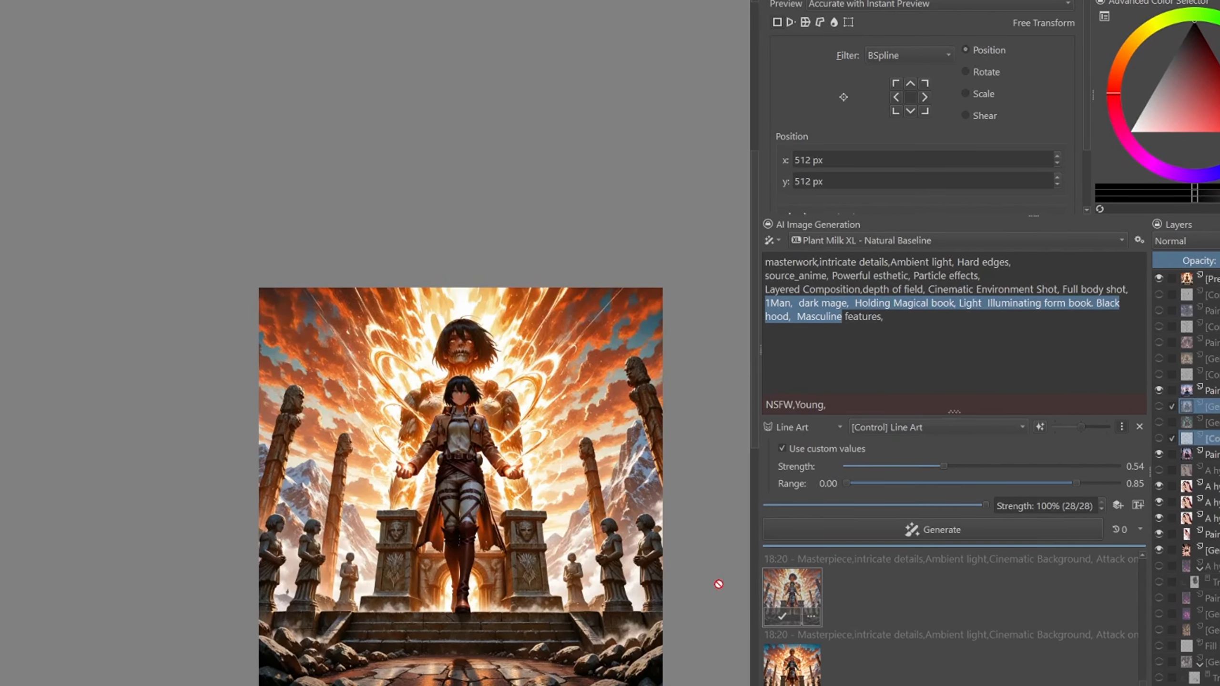
- Back in Krita, examine the original Attack on Titan image with the pink magic up close and as a whole
scroll(447, 501, "up", 3)
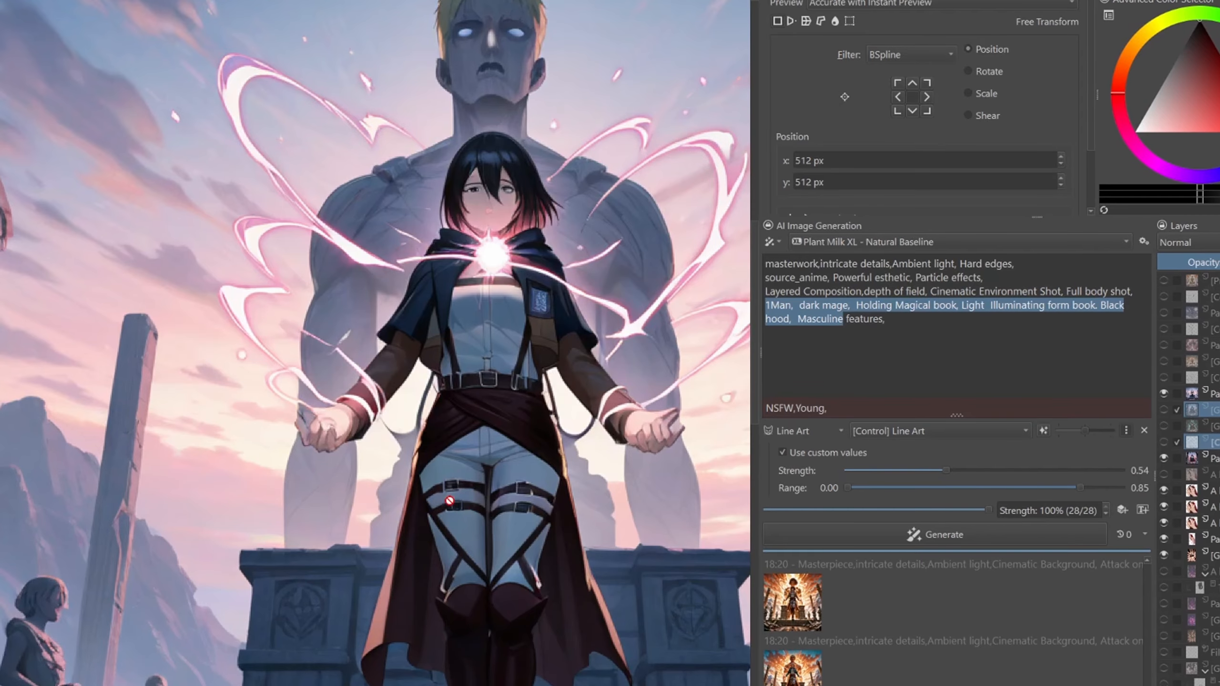
left_click_drag(523, 419, 414, 491)
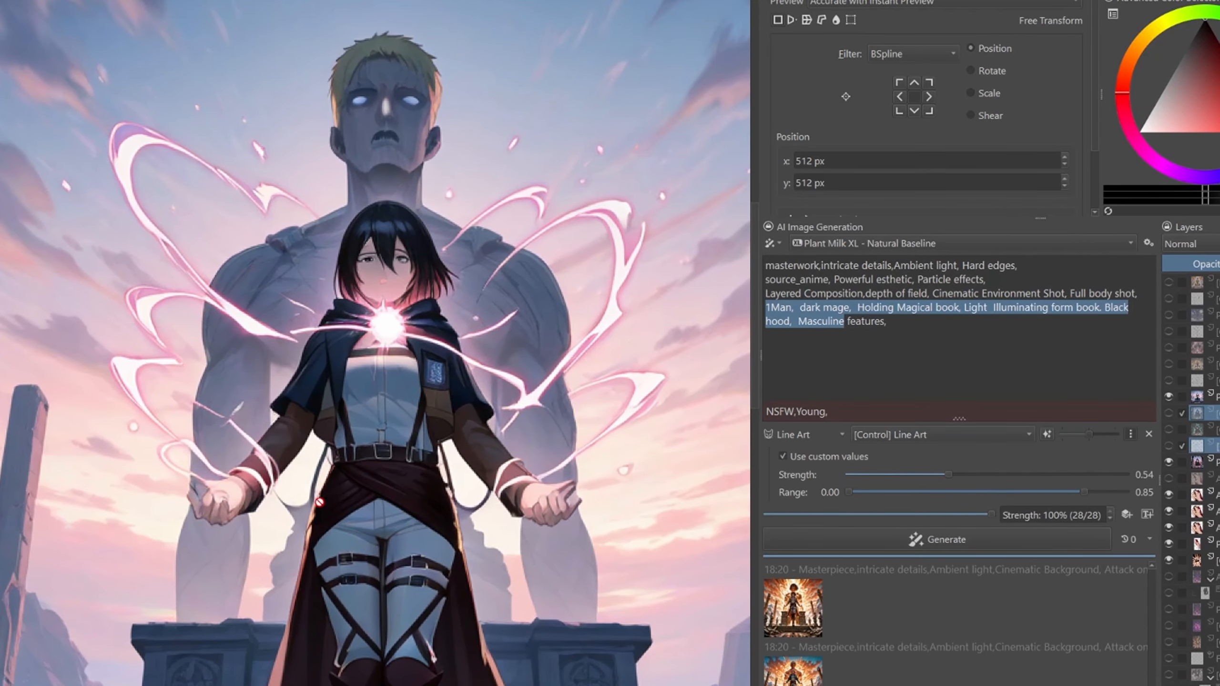
scroll(408, 272, "down", 3)
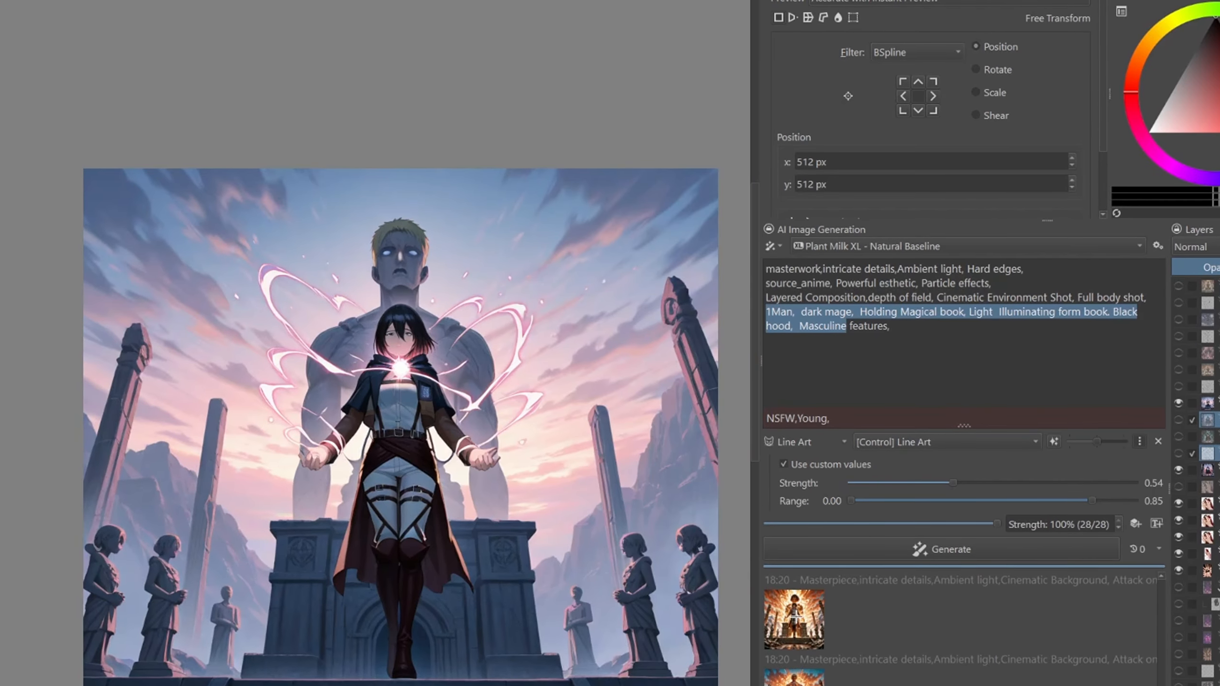
- Preview the fiery orange Attack on Titan variation and examine the girl's face, outfit and the titan behind her
left_click(781, 640)
scroll(550, 275, "up", 3)
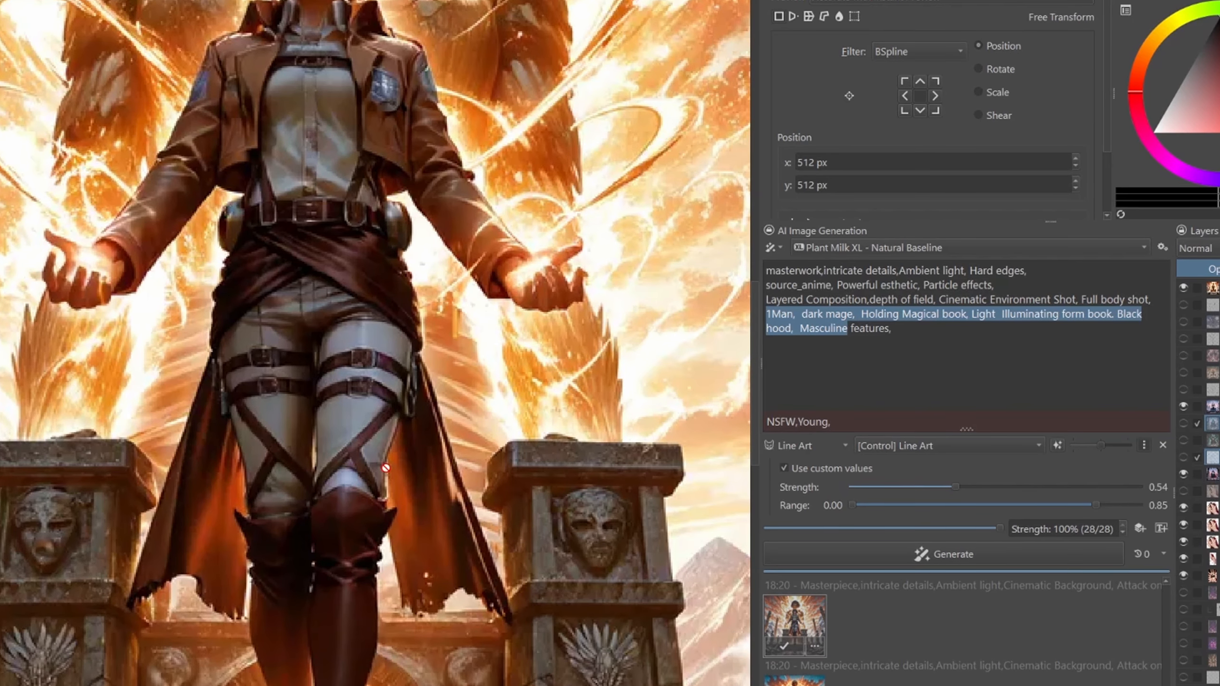
left_click_drag(363, 337, 389, 563)
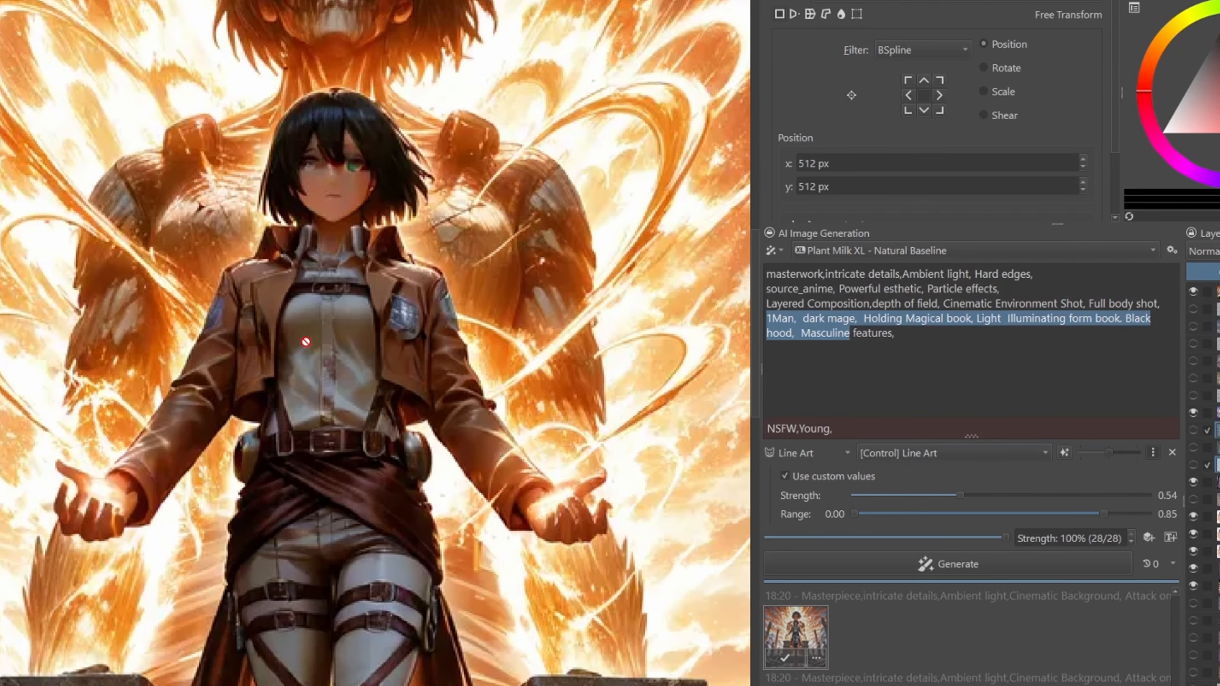
scroll(303, 350, "down", 3)
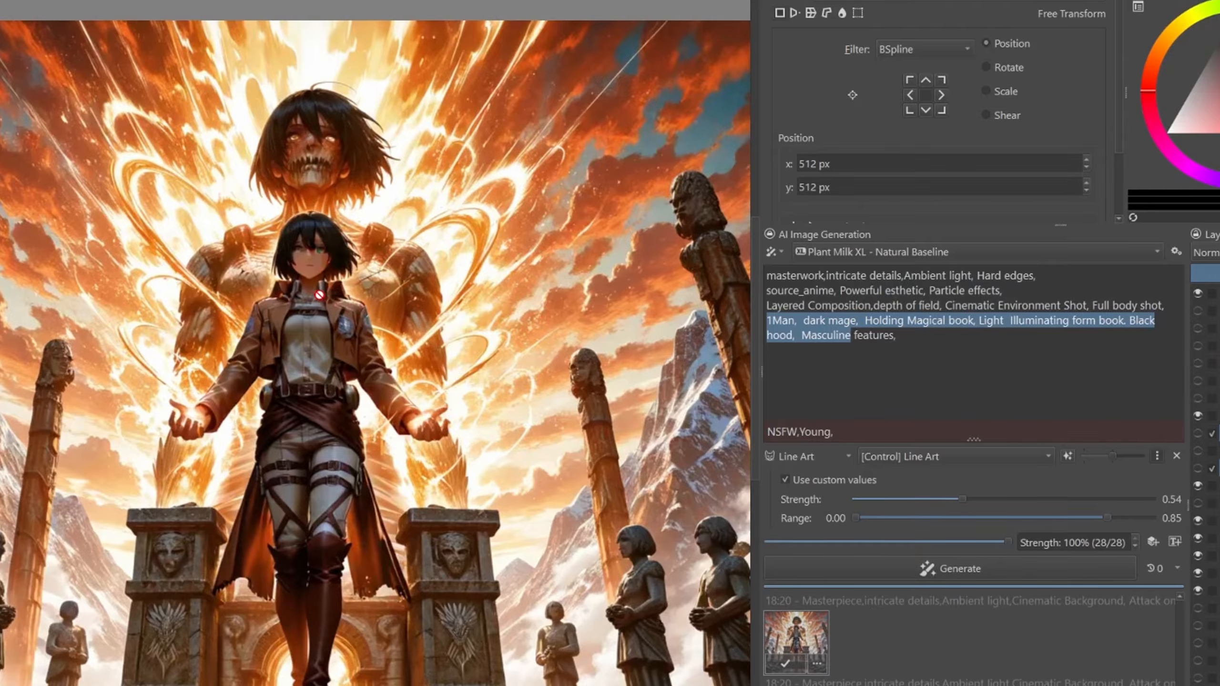
scroll(319, 294, "up", 2)
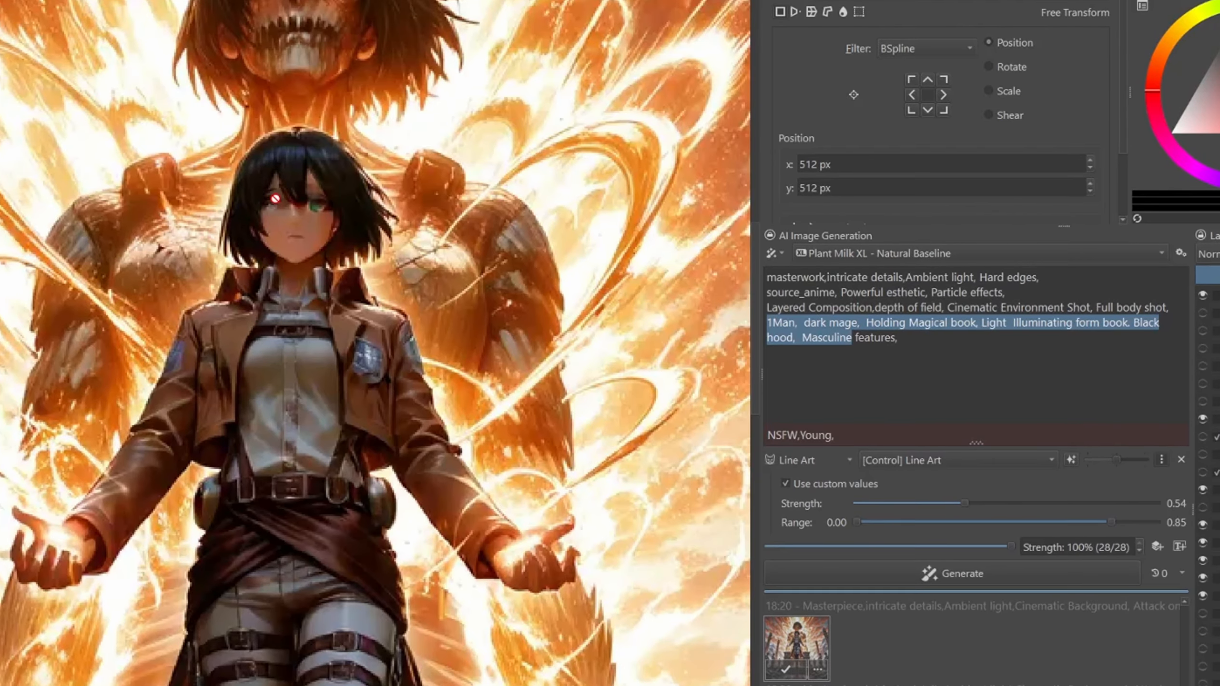
scroll(237, 318, "down", 2)
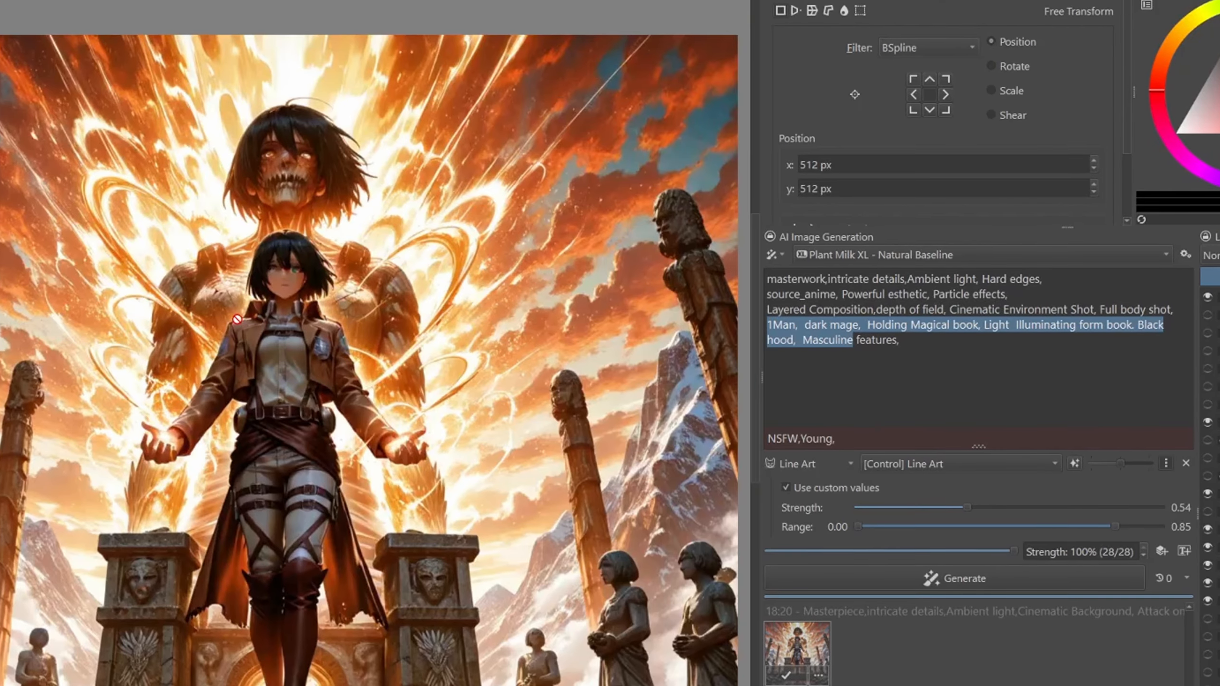
scroll(369, 442, "down", 2)
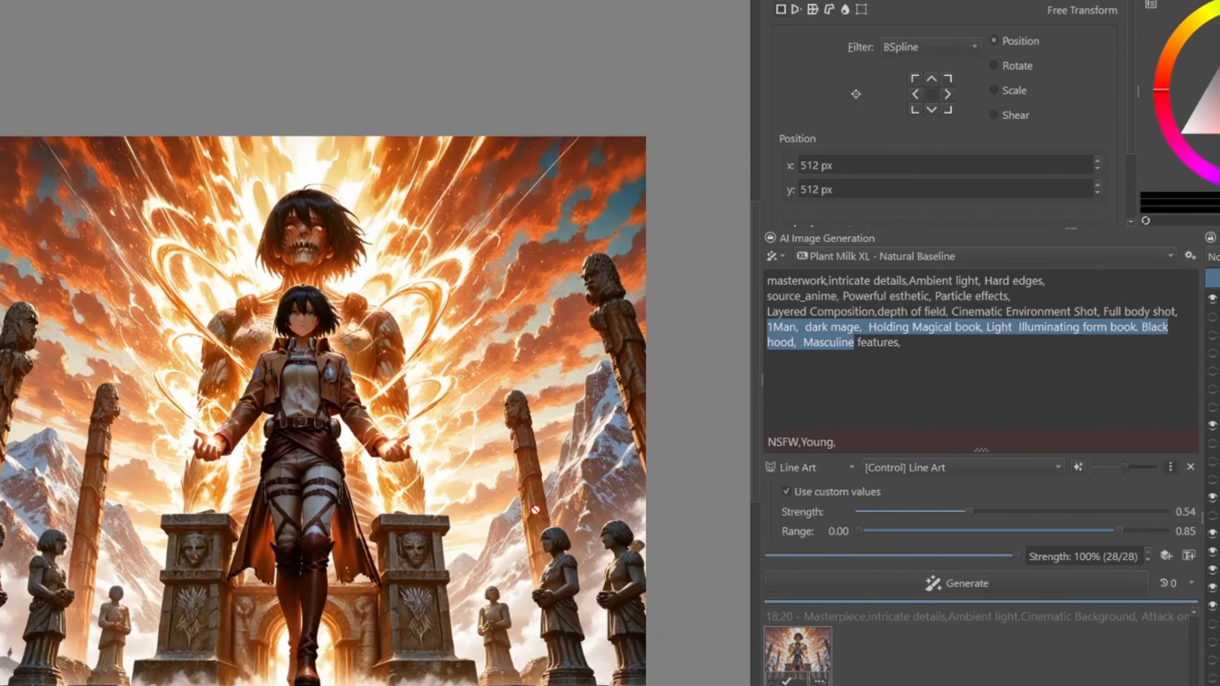
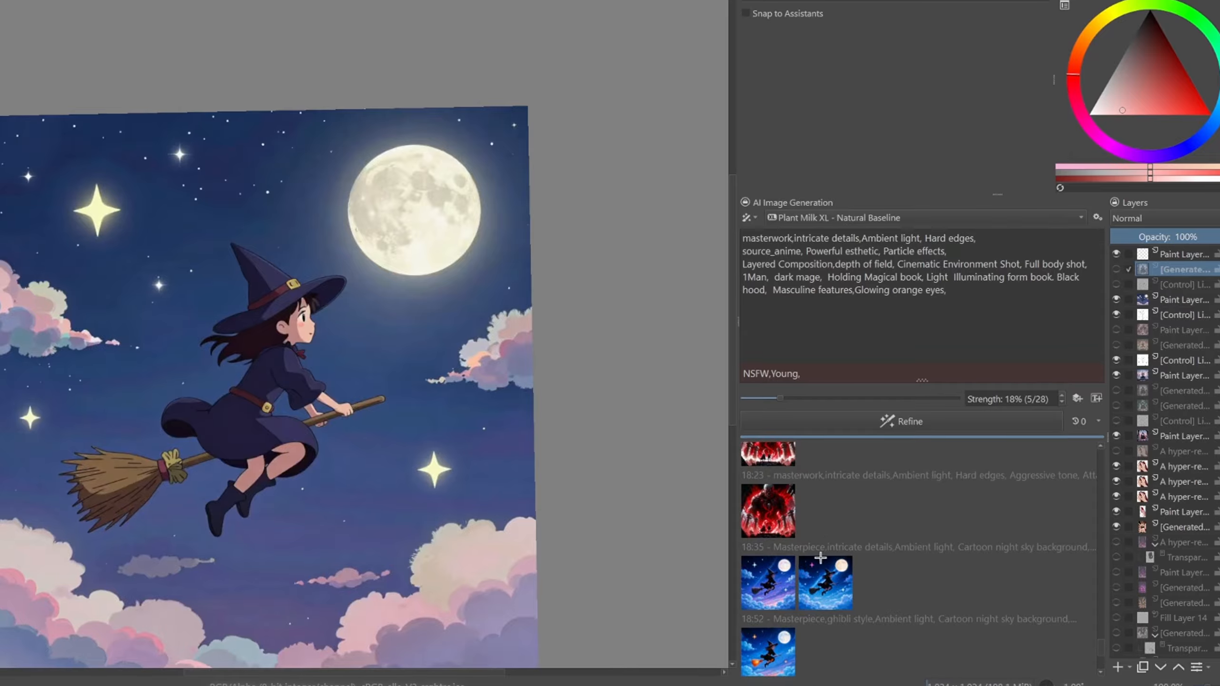
scroll(802, 511, "up", 4)
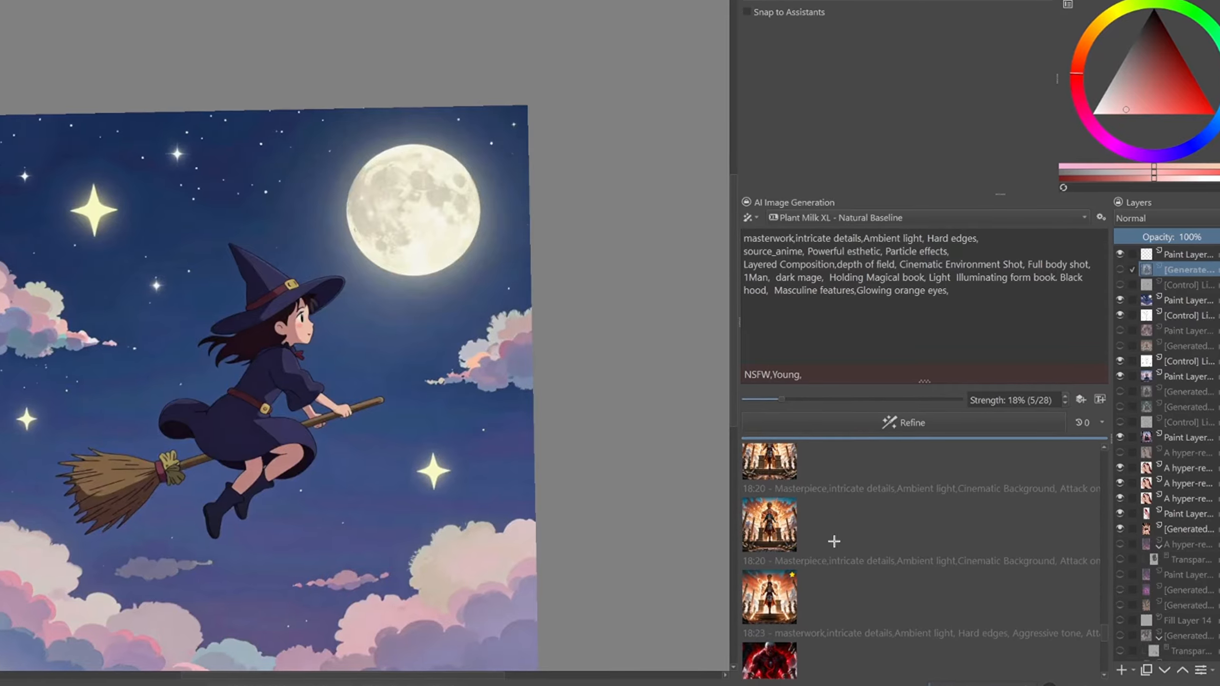
- Preview the Attack on Titan variations with the stone statues from the generation history one after another
left_click(814, 574)
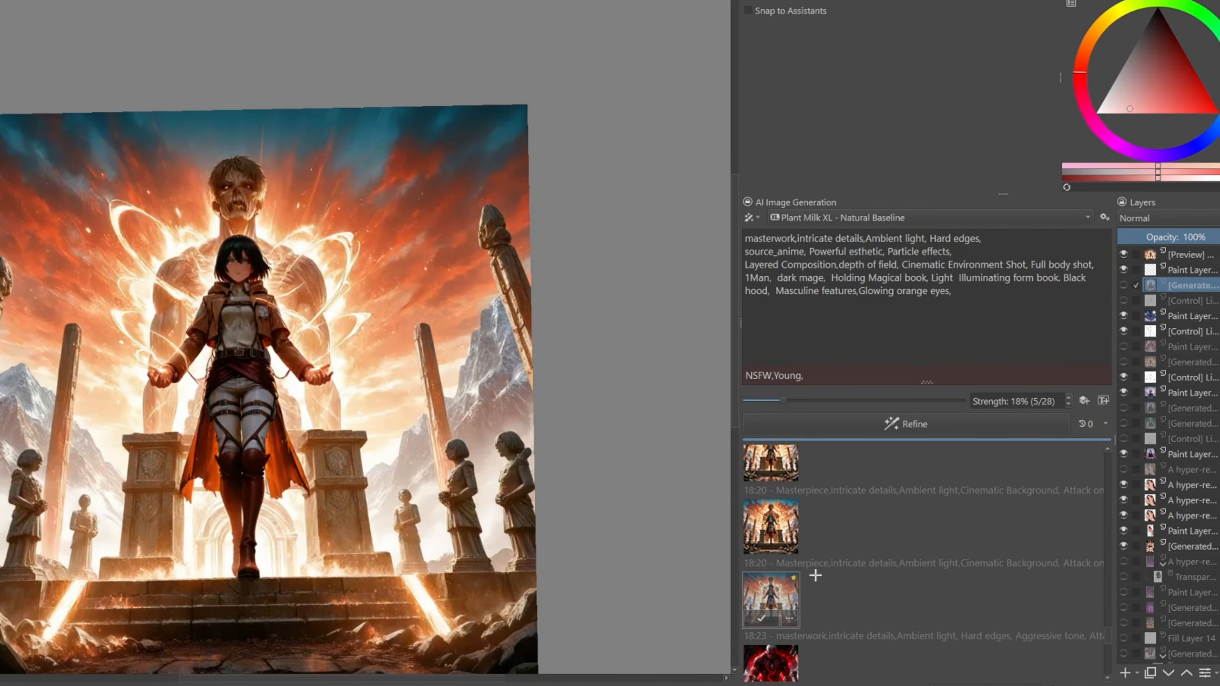
left_click(794, 545)
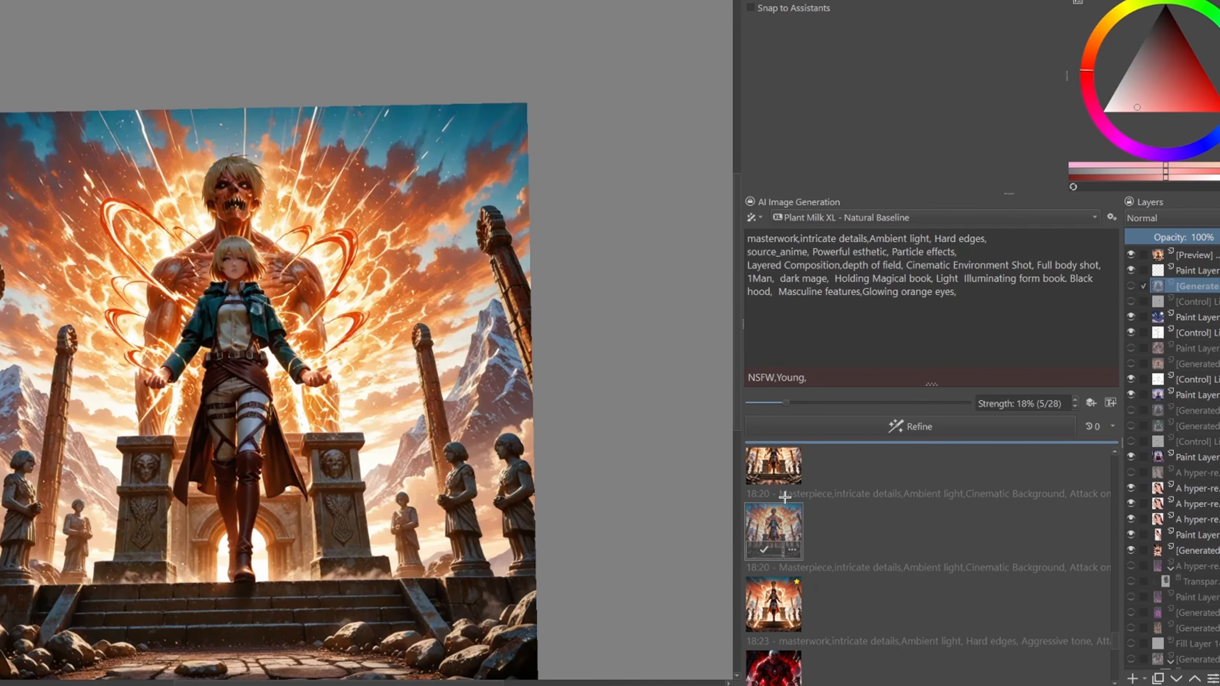
left_click(774, 467)
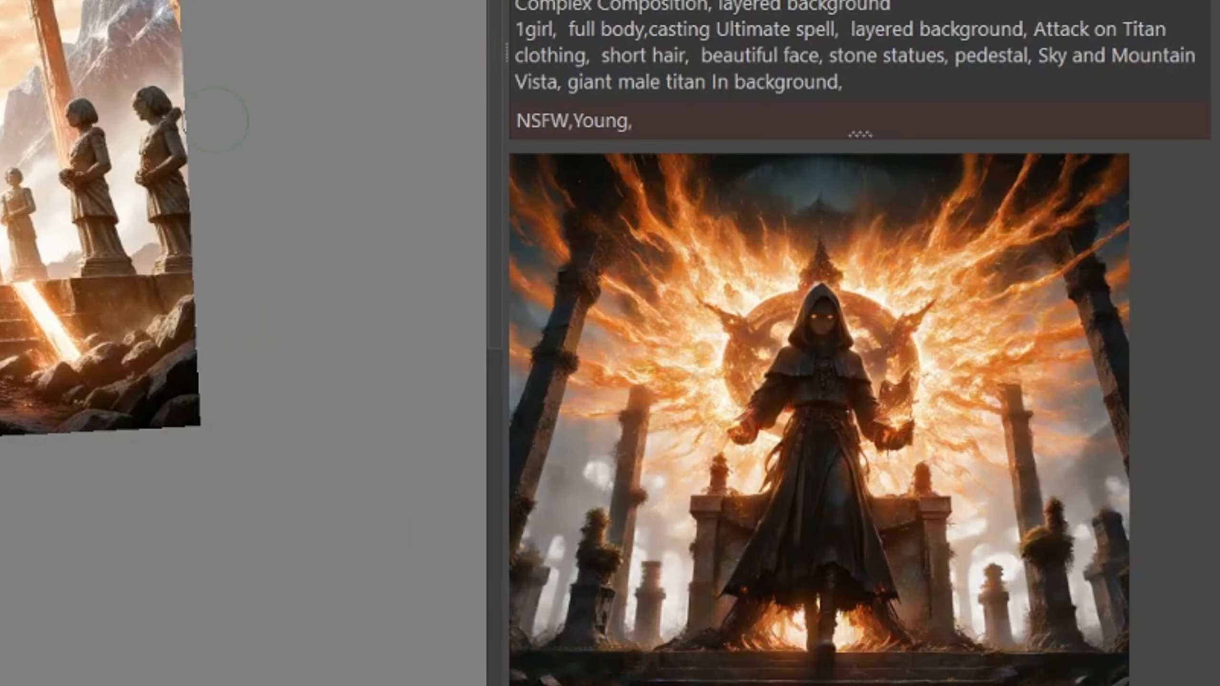
- Copy the live dark mage result to a new layer and hide that layer again
left_click(661, 275)
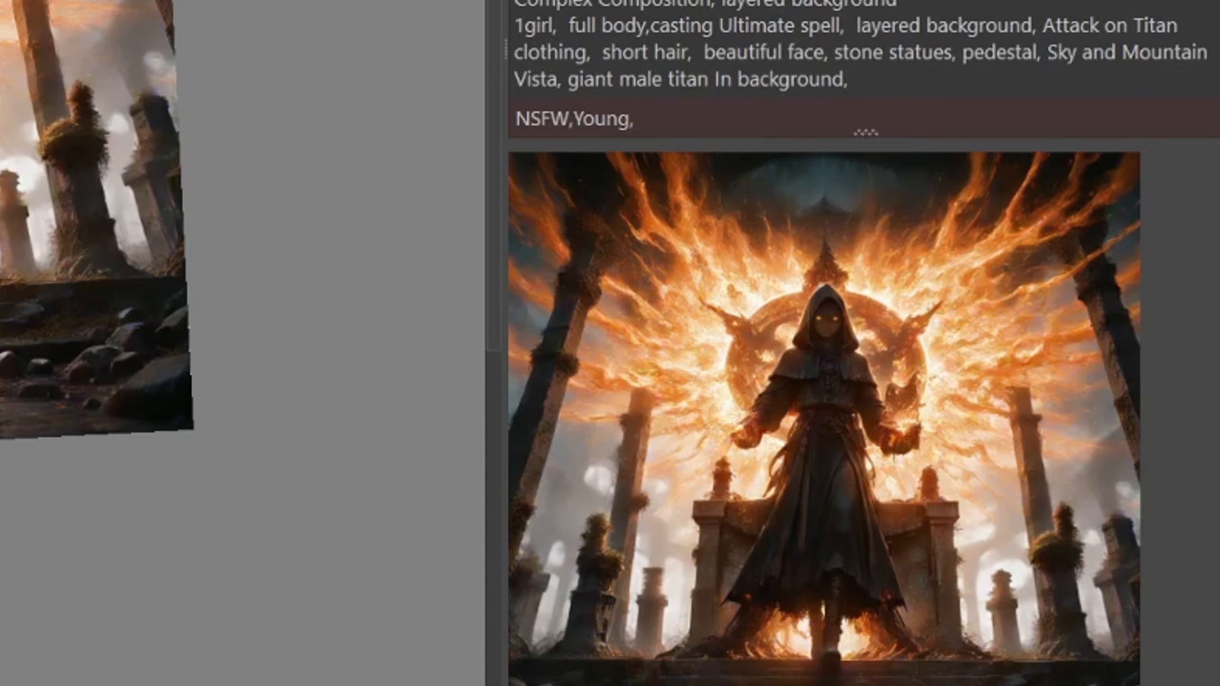
key("ctrl+z")
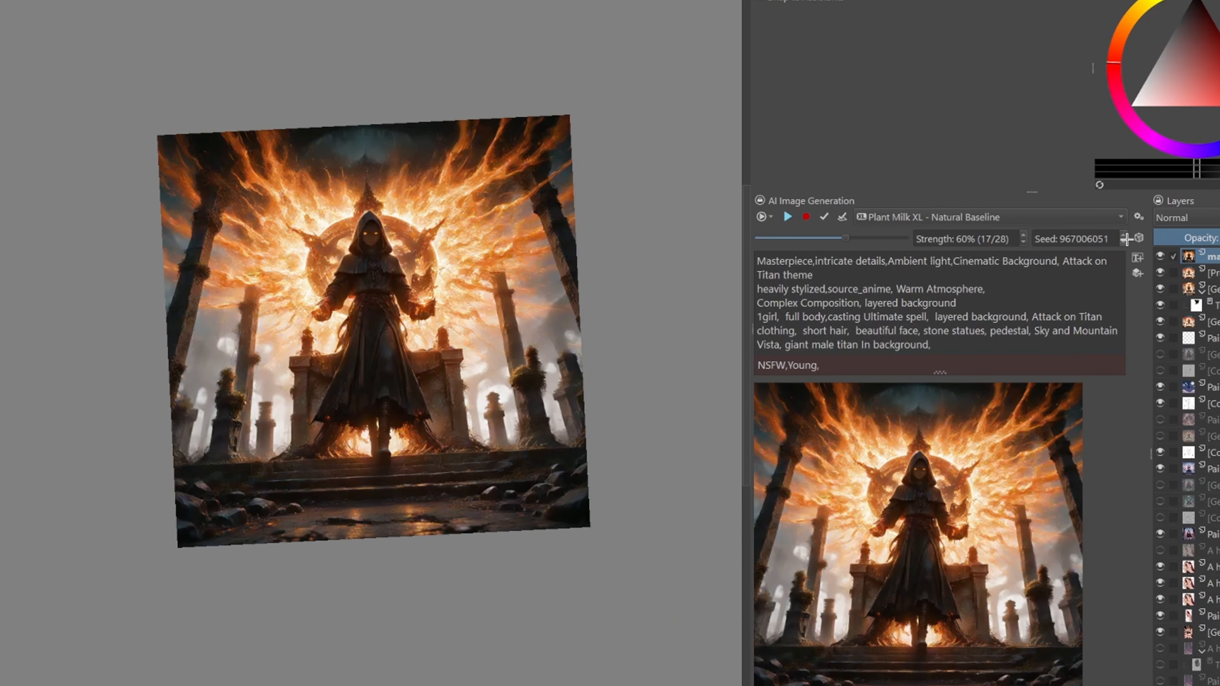
left_click(1162, 256)
- Select the area around the girl and the titan, refine it at 18% strength and apply the result
scroll(577, 310, "up", 3)
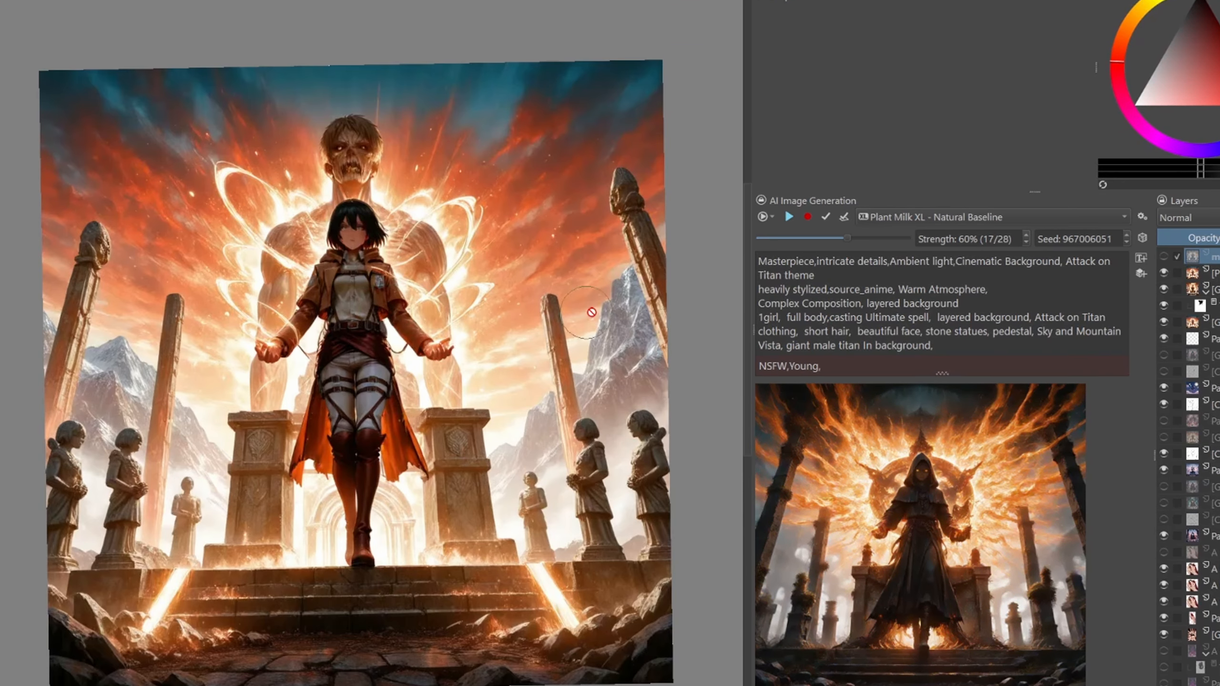
scroll(459, 353, "down", 2)
scroll(459, 353, "up", 2)
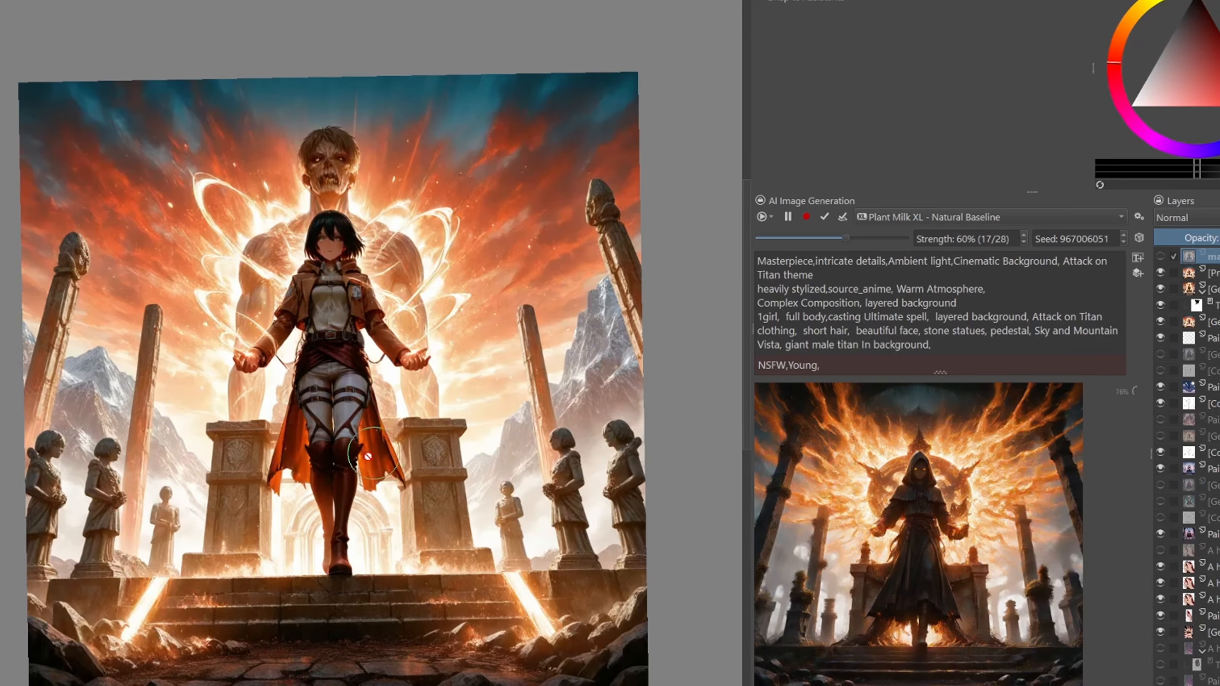
left_click(493, 606)
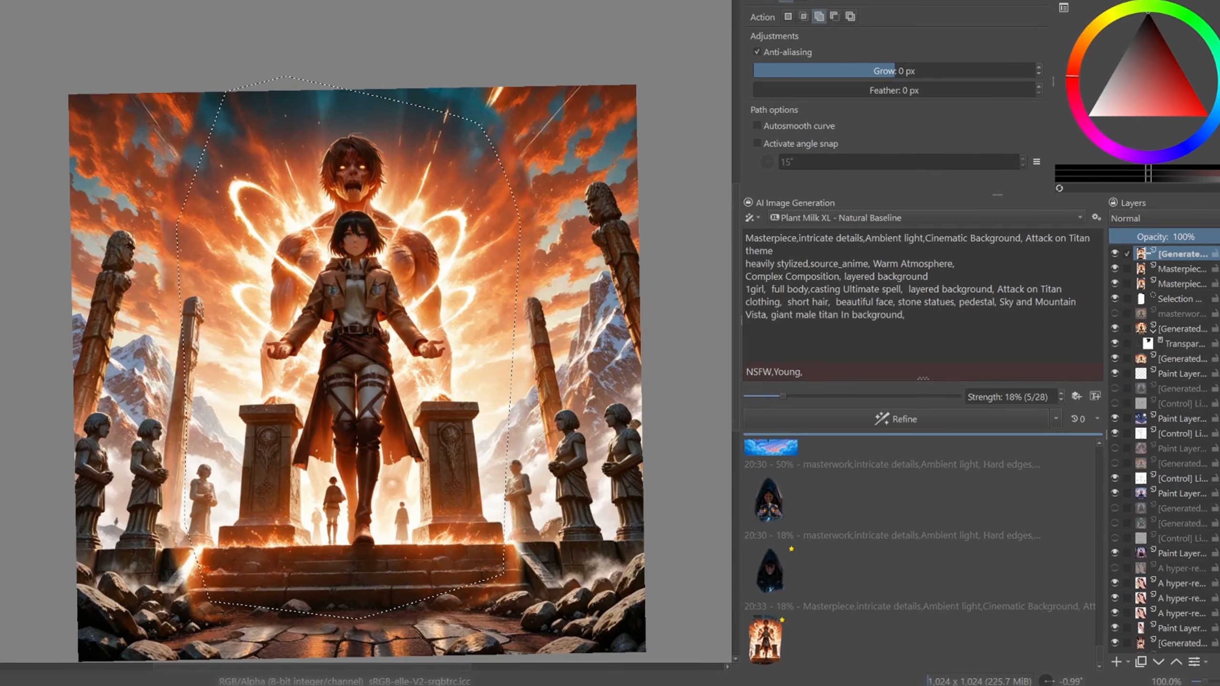
key("b")
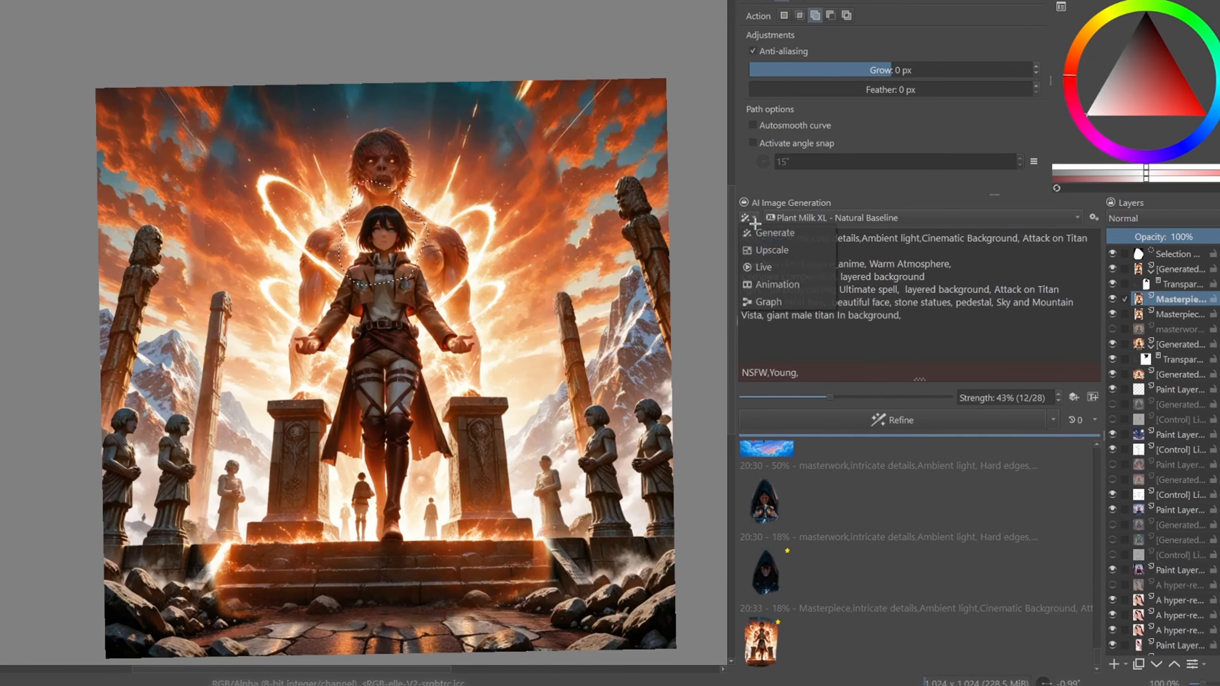
- Rework the selected area around the girl's face in Live mode, and set the refine strength to 64%
left_click(765, 268)
scroll(370, 293, "up", 4)
scroll(370, 336, "down", 2)
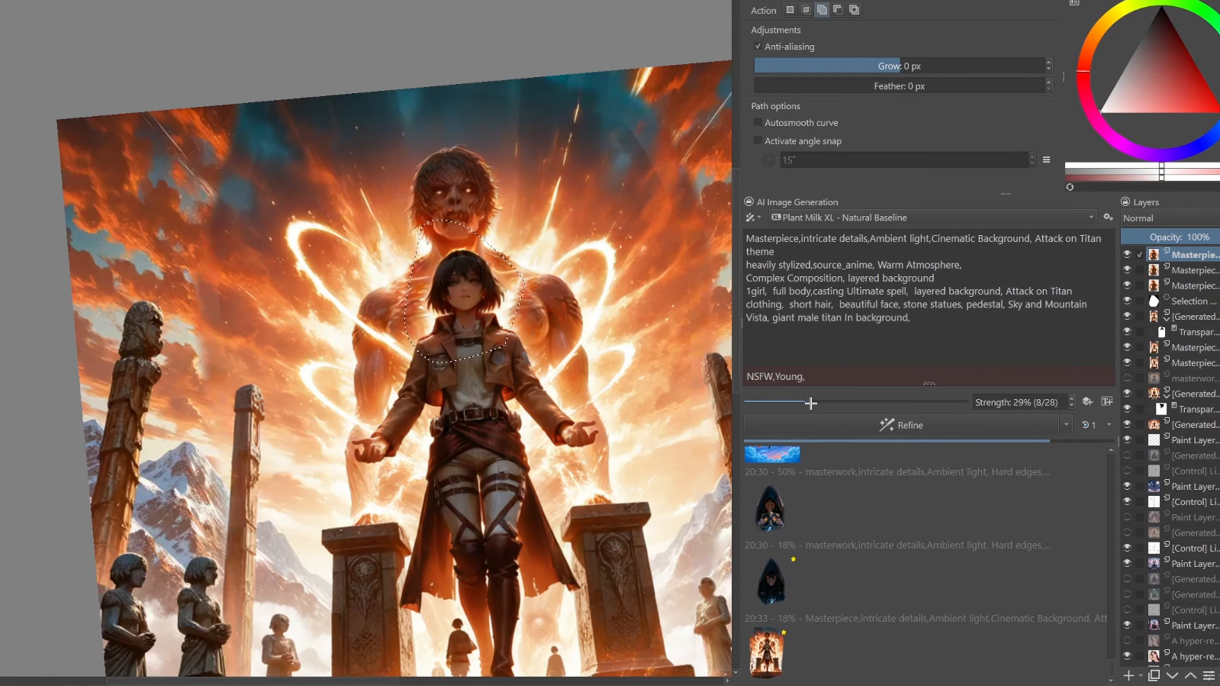
left_click_drag(811, 403, 883, 401)
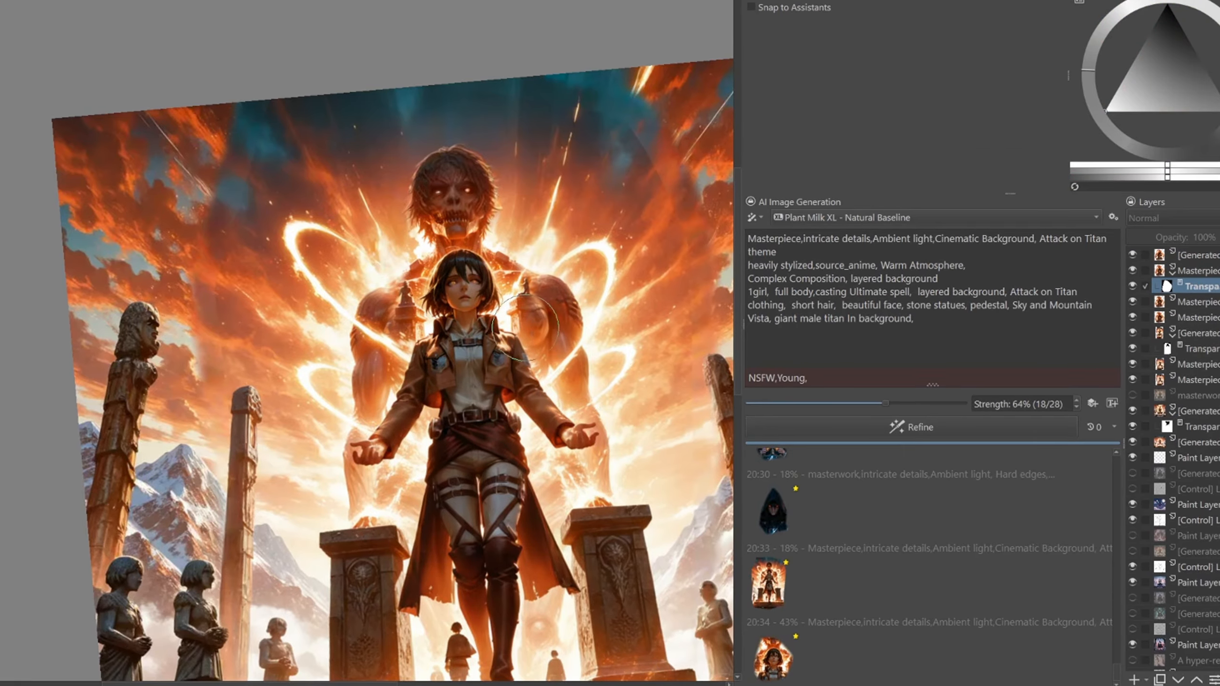
- Add a transparency mask to the newest generated layer and paint on it to blend the girl's face into the image
left_click(1194, 256)
key("shift+Delete")
left_click(1194, 271)
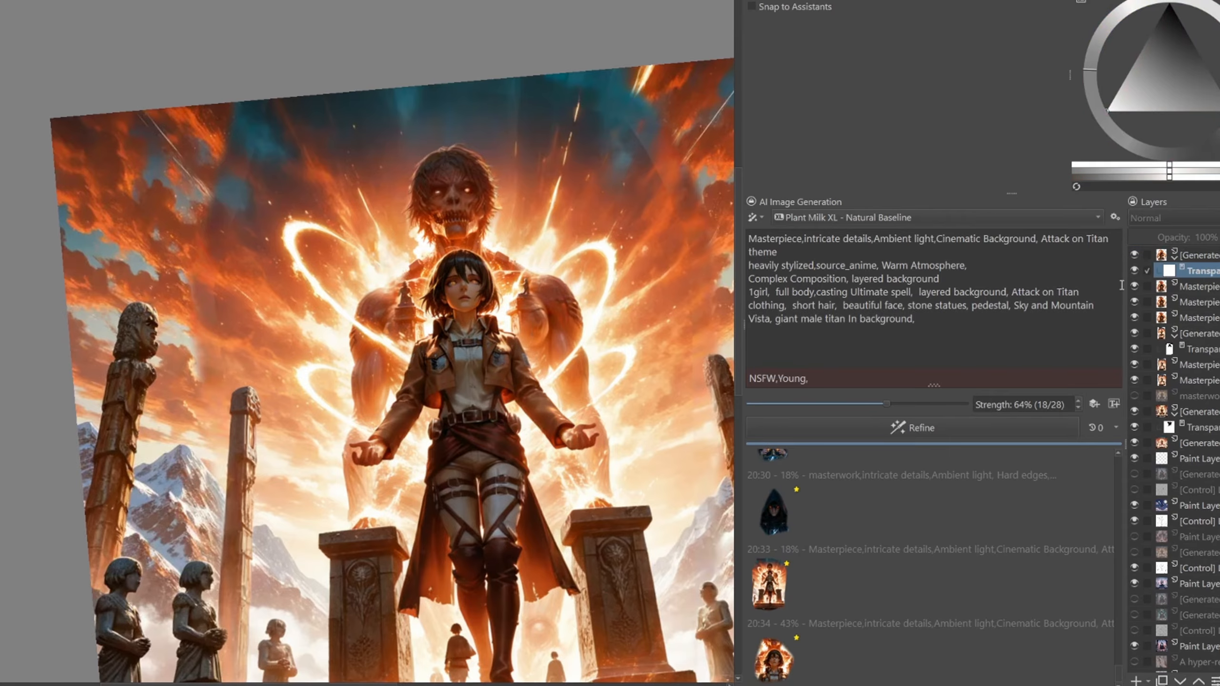
scroll(529, 308, "up", 2)
scroll(528, 308, "down", 1)
key("x")
mouse_move(509, 289)
left_mouse_down()
mouse_move(504, 265)
mouse_move(485, 269)
left_mouse_up()
scroll(442, 433, "down", 3)
scroll(395, 488, "up", 1)
left_click_drag(394, 489, 561, 362)
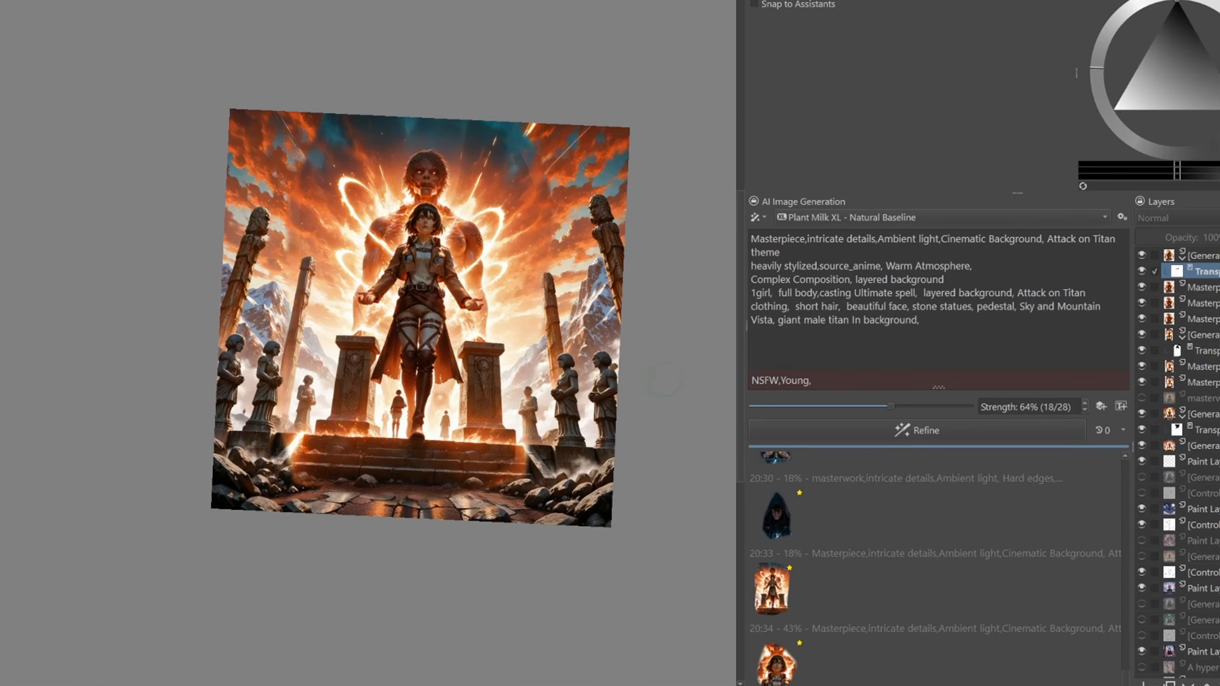
- Consolidate the Attack on Titan edits by creating a new layer from the visible image
left_click(1212, 415, "shift")
right_click(1210, 432)
left_click(1116, 563)
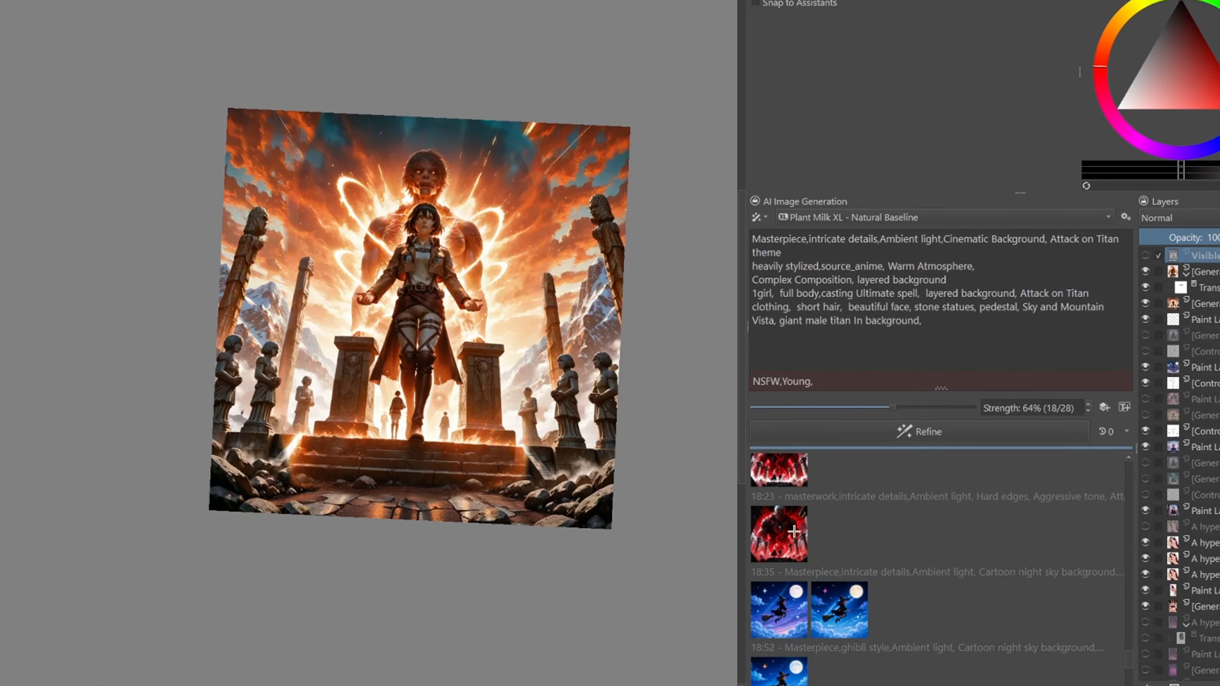
- Preview two red muscular titan variations from the generation history
left_click(780, 534)
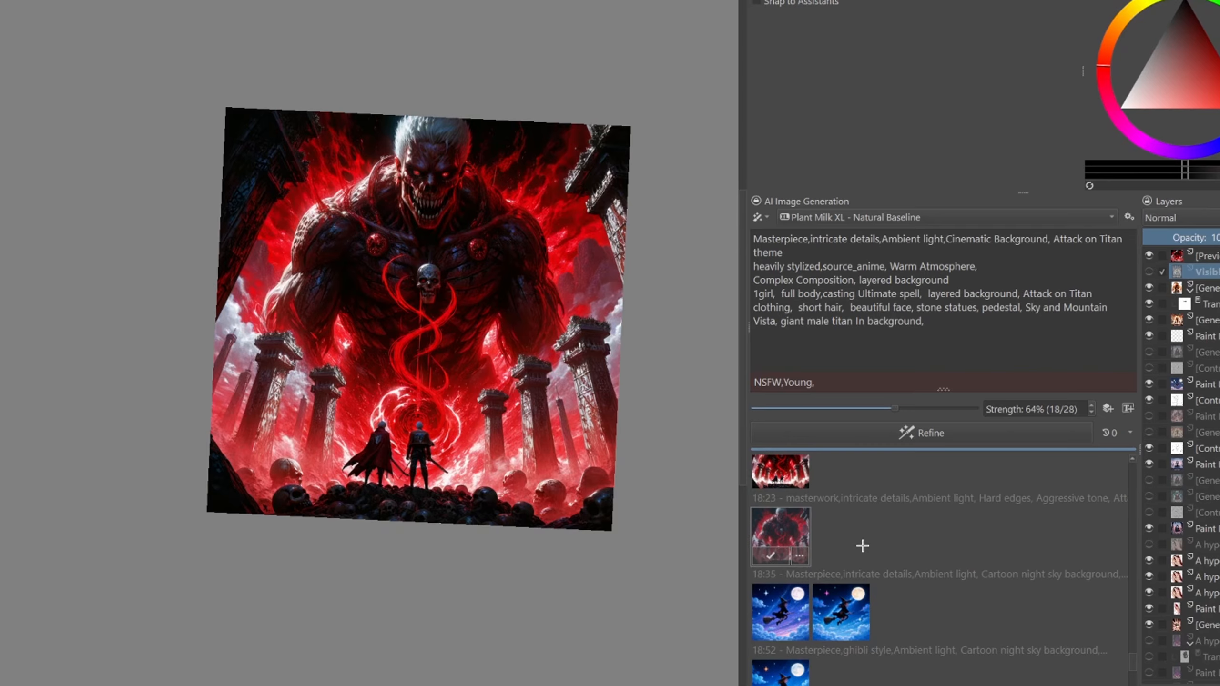
left_click(774, 516)
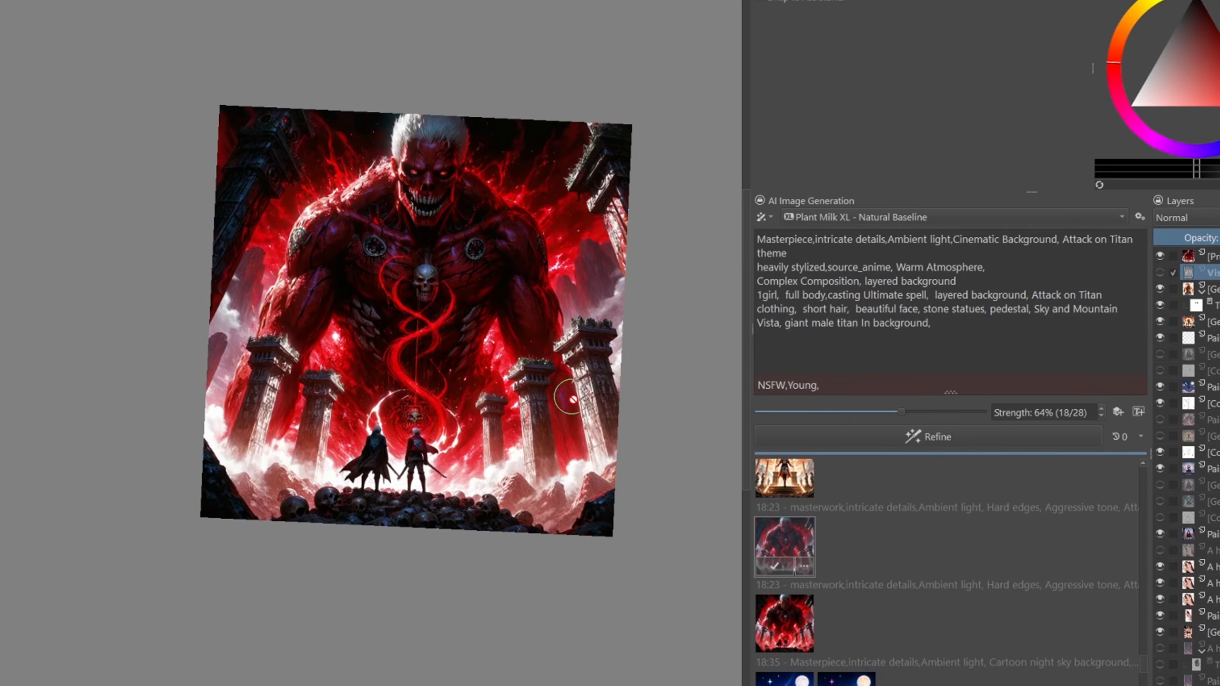
- Apply the blue night-sky witch image with the glowing orange broom from the generation history as a layer
scroll(837, 545, "down", 3)
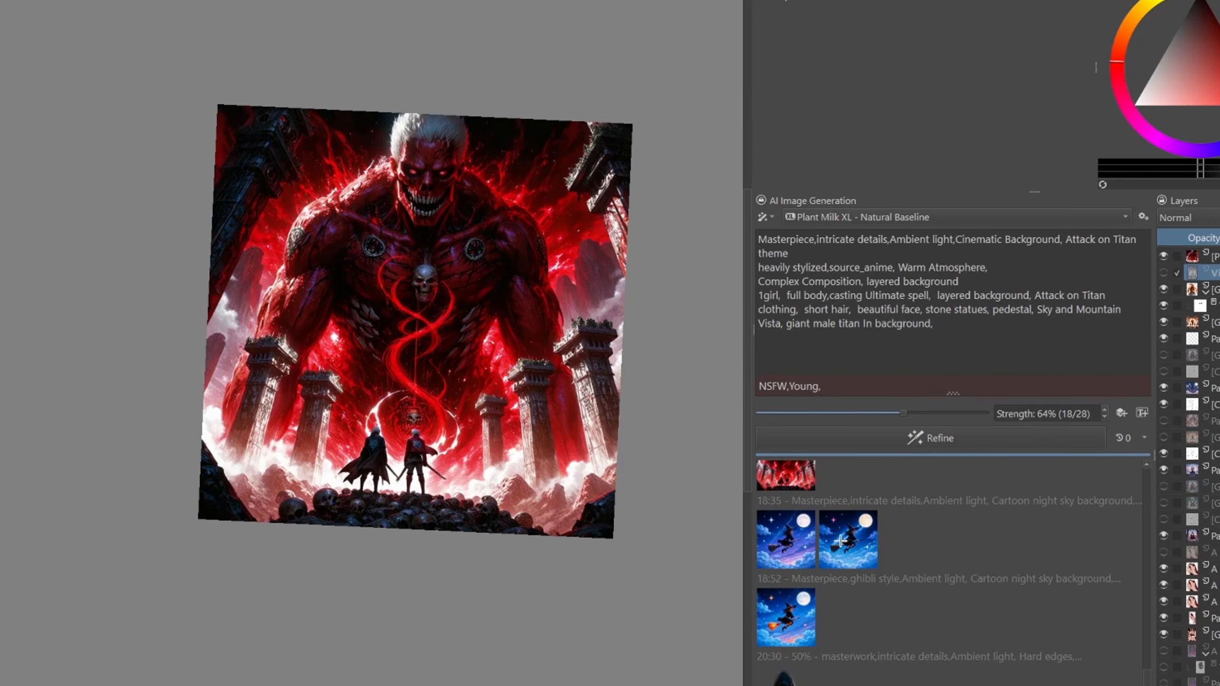
left_click(792, 592)
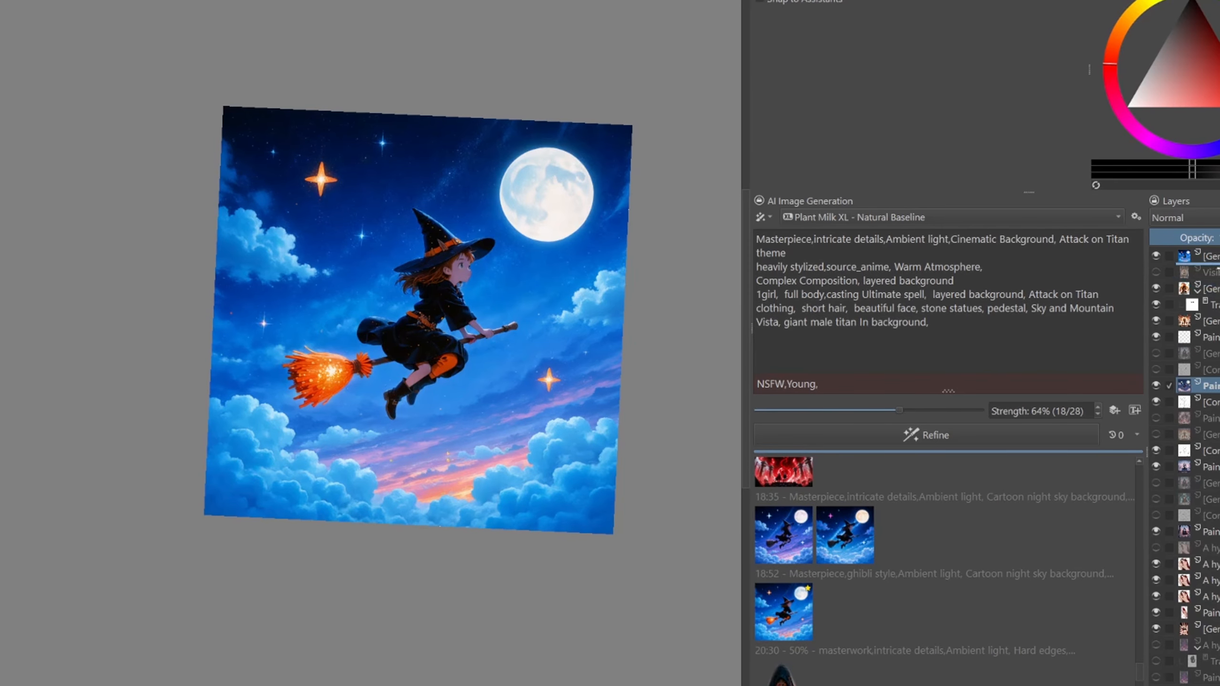
scroll(481, 351, "up", 2)
- Outline the witch's hat, body and broom handle with a polygonal selection, leaving out the glowing bristles
key("l")
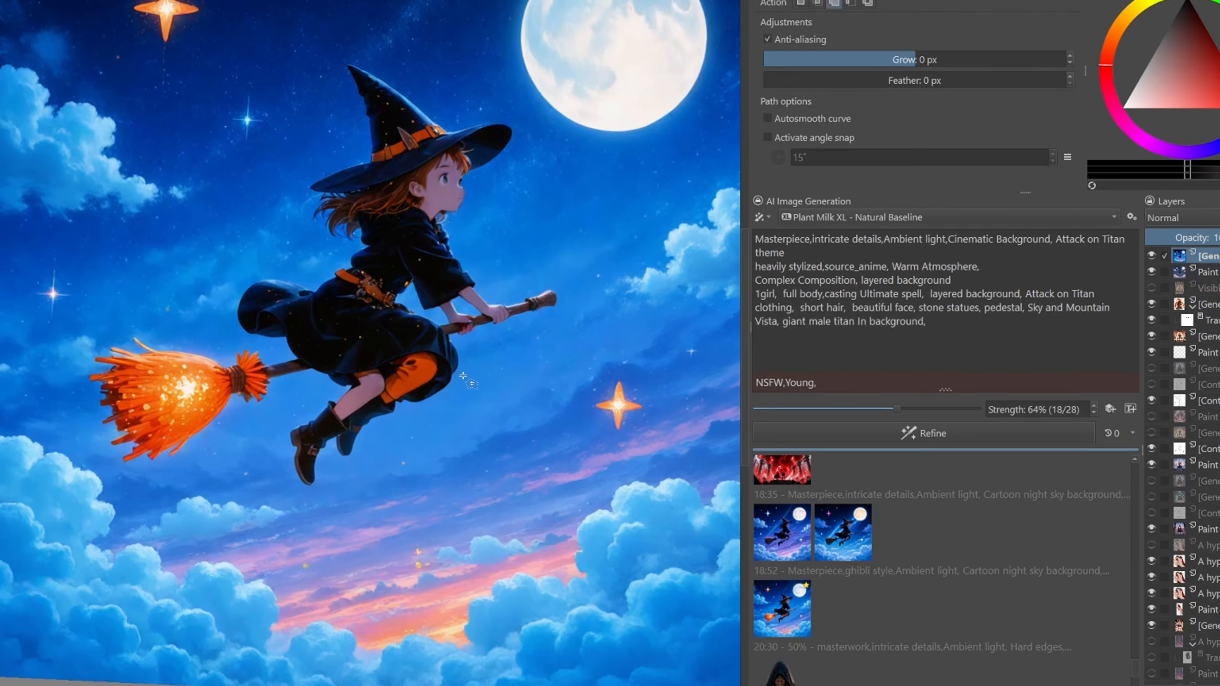
scroll(605, 327, "down", 1)
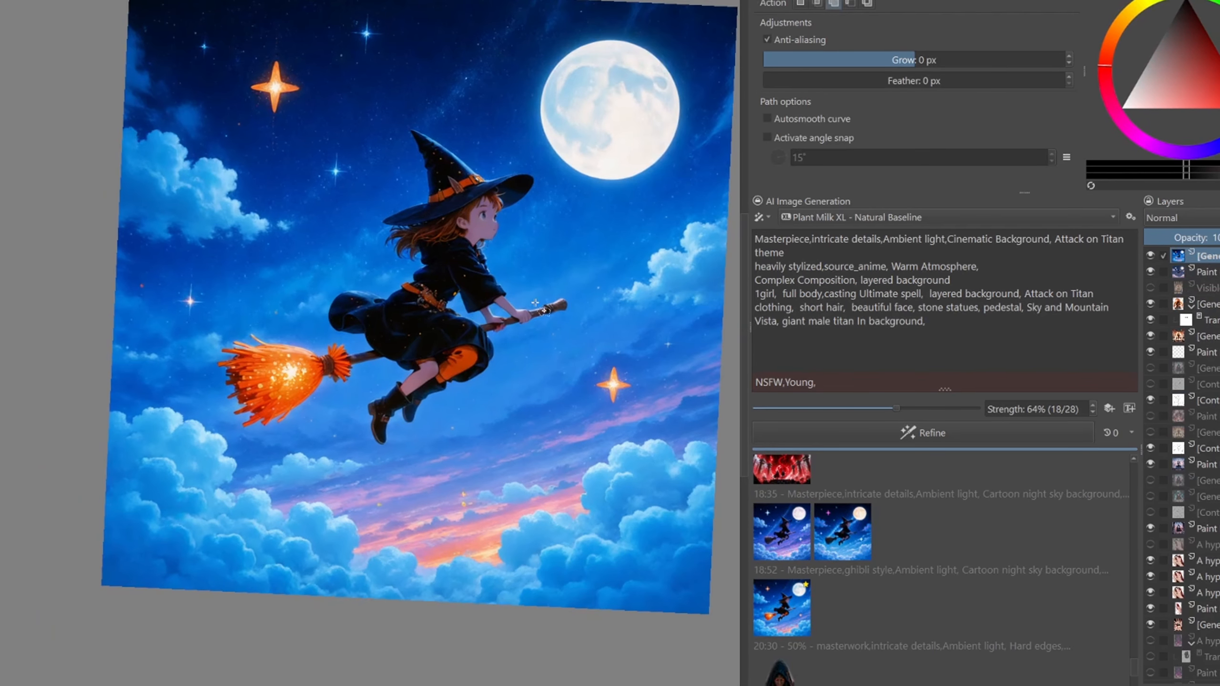
left_click(431, 113)
left_click(396, 124)
left_click(375, 239)
left_click(321, 300)
left_click(346, 331)
left_click(374, 349)
left_click(354, 461)
left_click(409, 460)
double_click(425, 440)
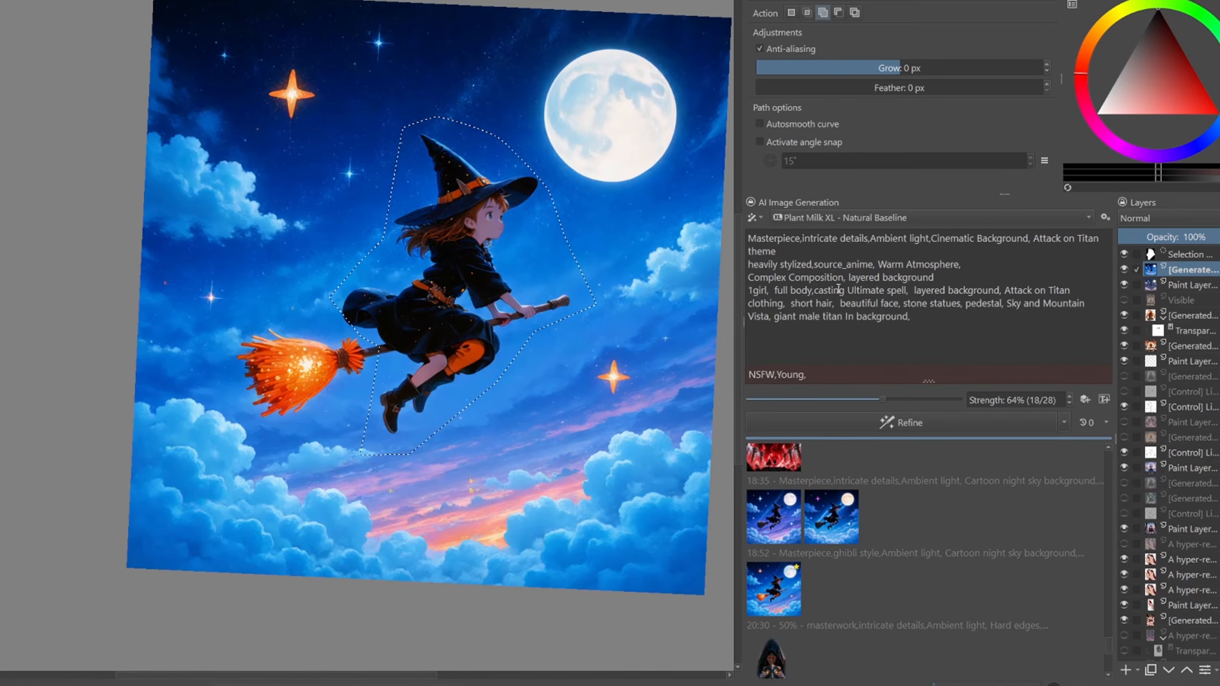
- Reuse the witch image's prompt from the history, changing its style tag to (ghibli style:1.6) and adding Ghibli character
right_click(789, 548)
left_click(884, 419)
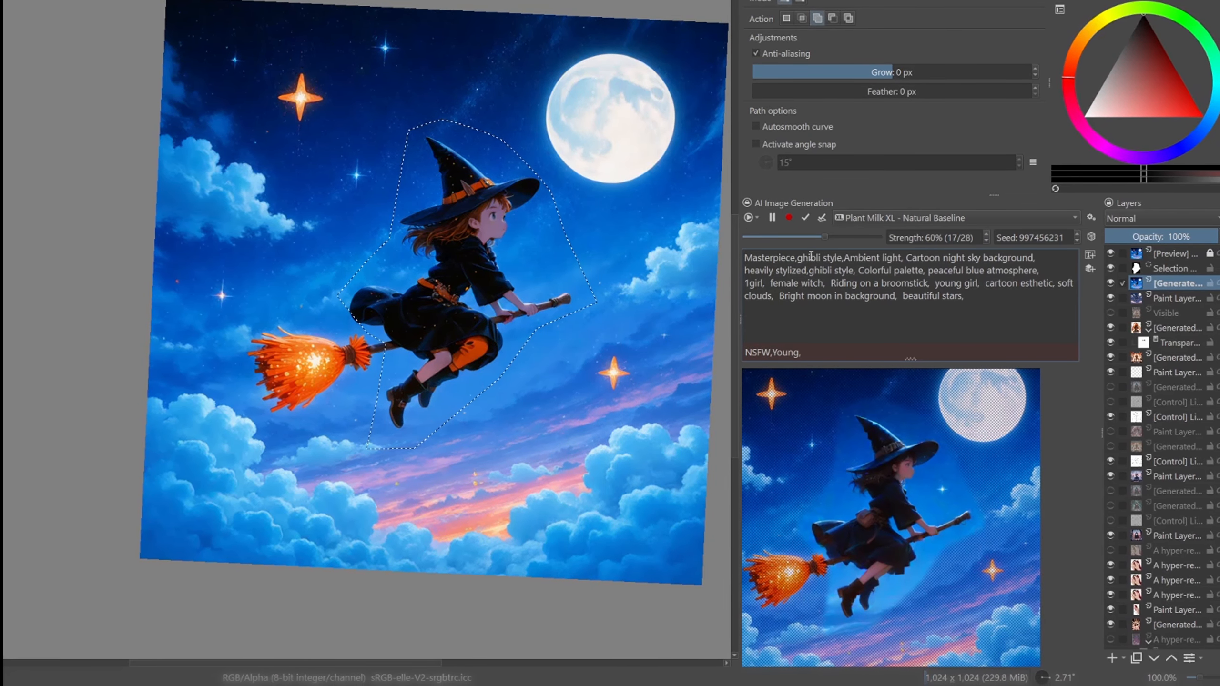
left_click_drag(799, 259, 837, 259)
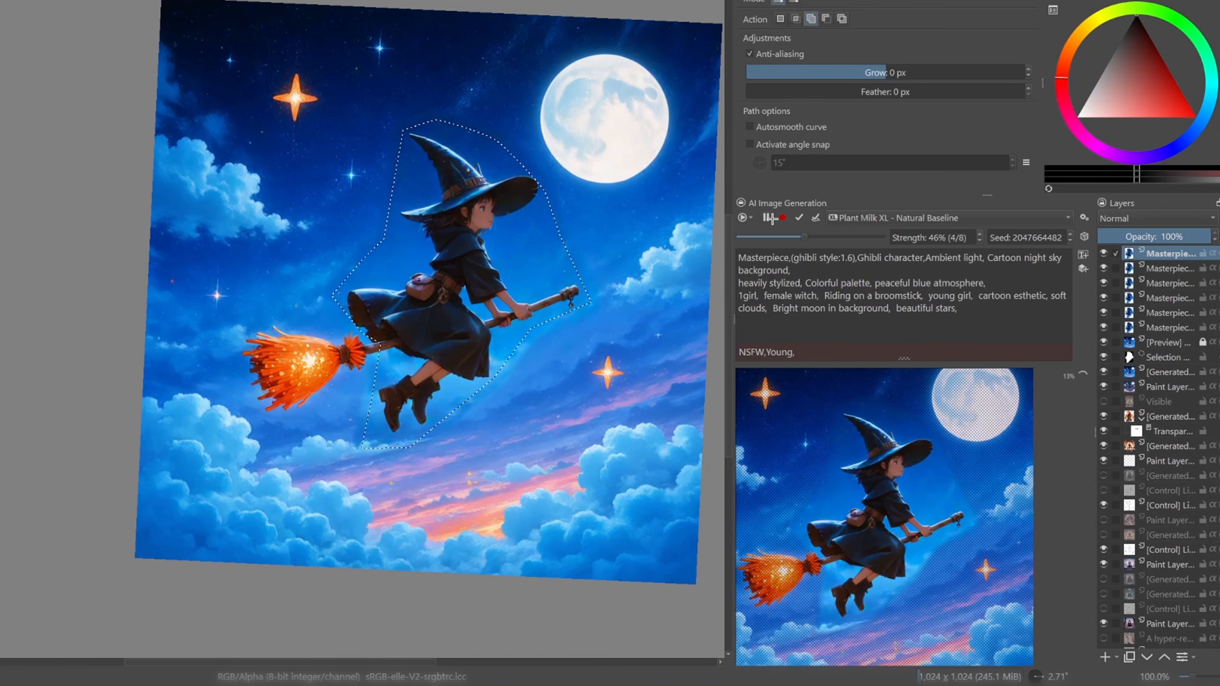
- Switch from Live back to Generate mode and refine the selected witch at 25% strength
left_click(770, 233)
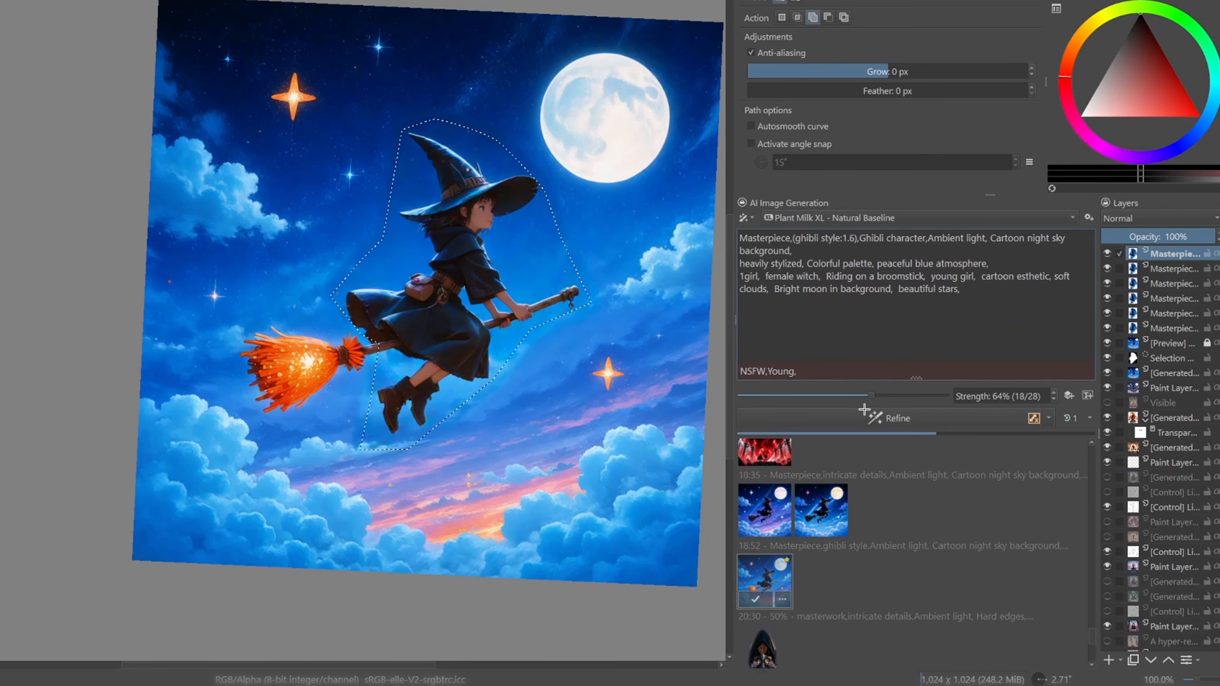
left_click_drag(862, 396, 778, 404)
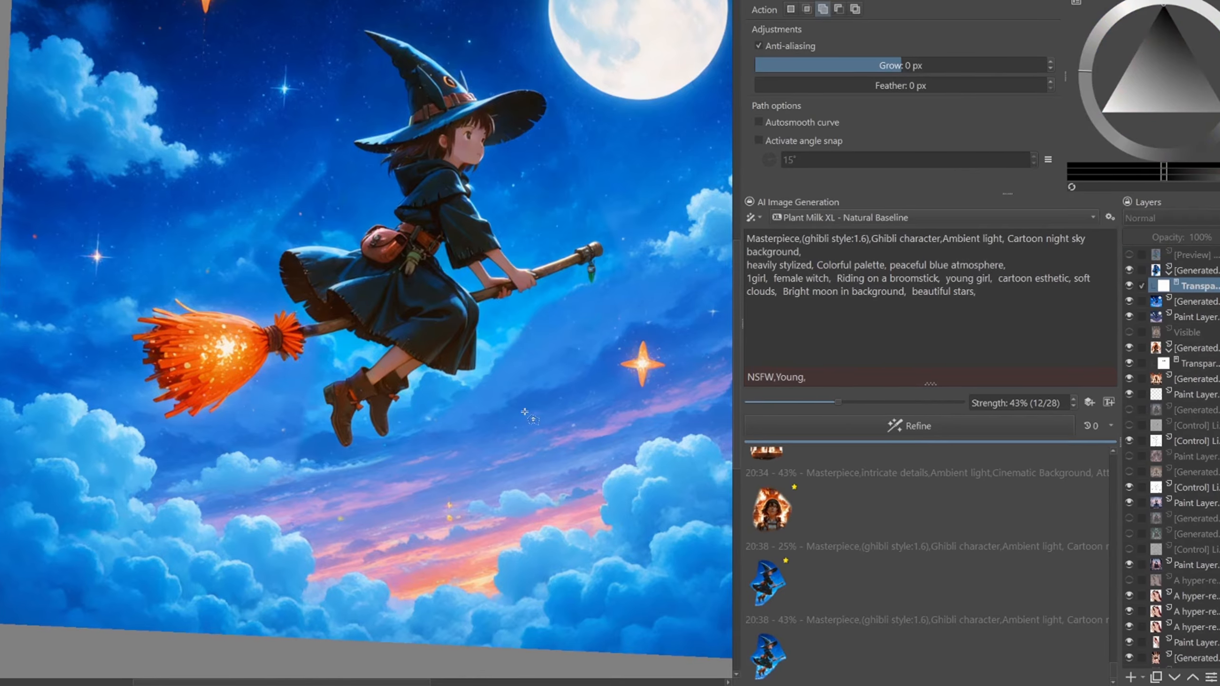
- Mask the refined witch layer and outline her face and hat brim with a polygonal selection
key("b")
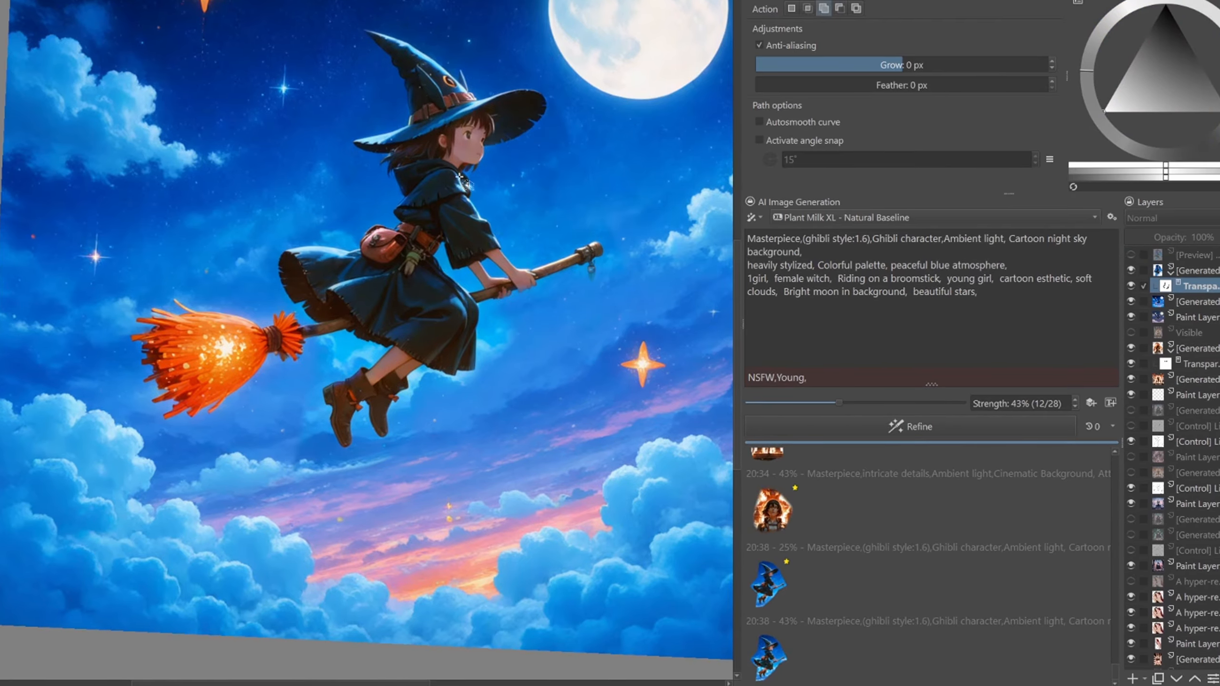
left_click(430, 187)
left_click(497, 210)
left_click(541, 151)
left_click(523, 97)
left_click(438, 89)
left_click(410, 119)
left_click(406, 169)
left_click(430, 186)
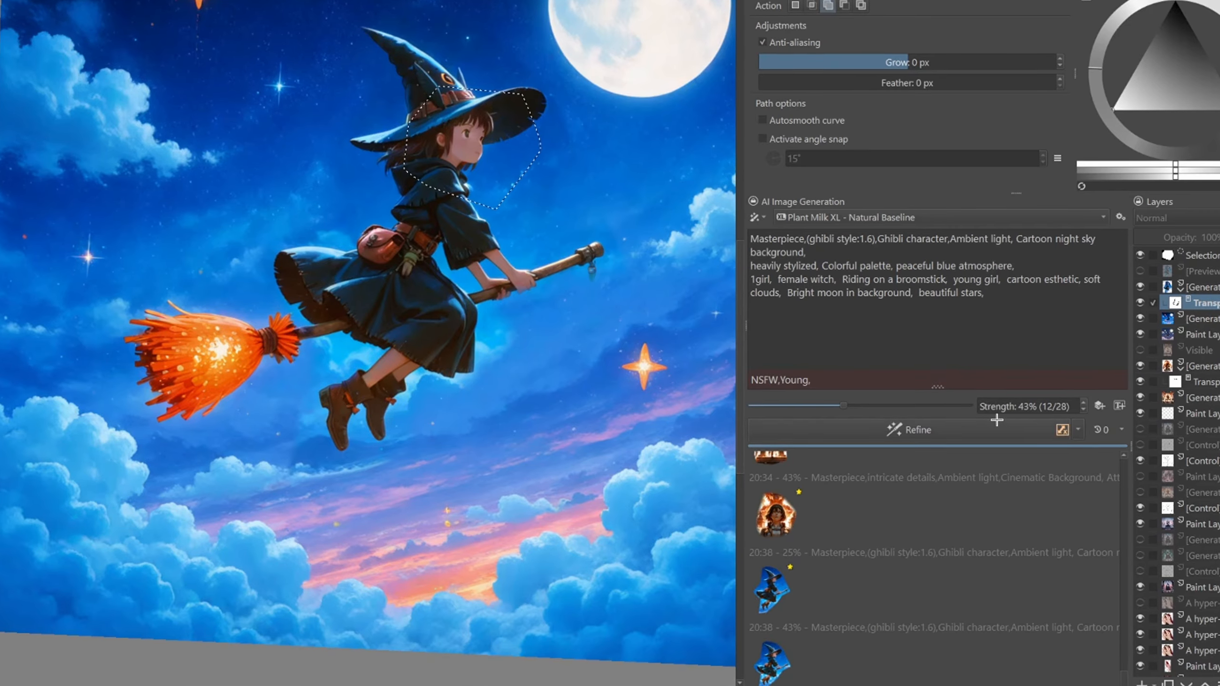
- Add a Line Art control generated from the image, hide its layer, and set custom strength 1.04 with range 0.00 to 0.90
left_click(1120, 406)
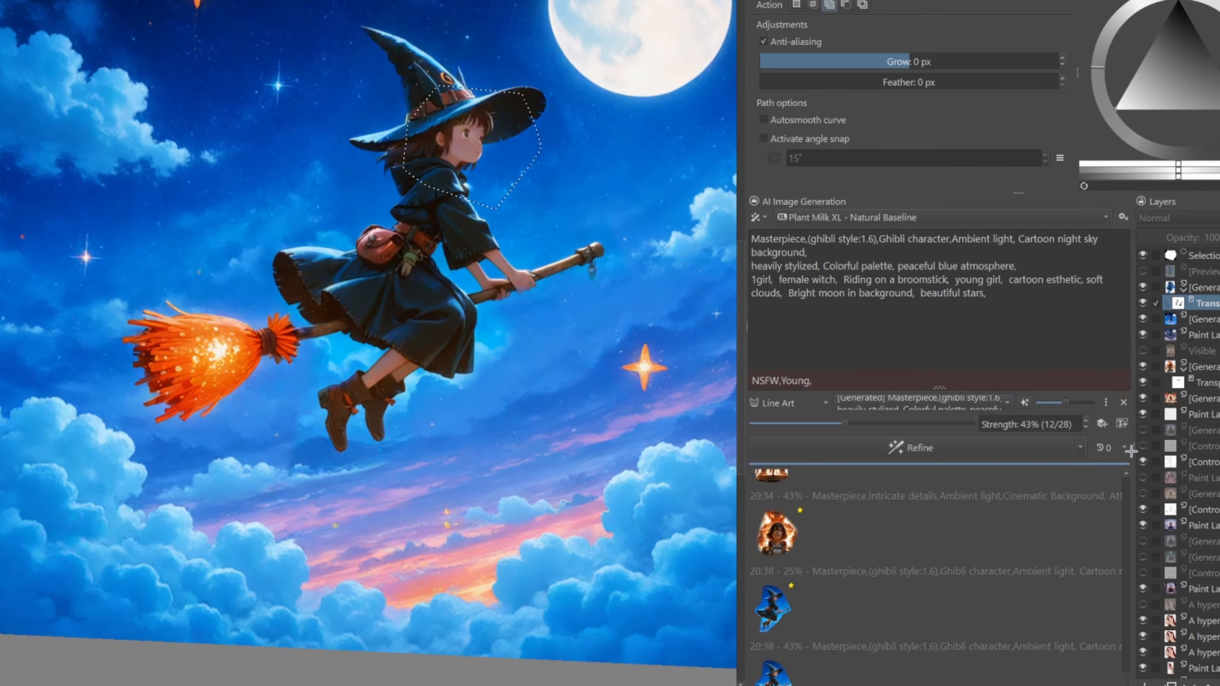
left_click(801, 403)
left_click(1028, 404)
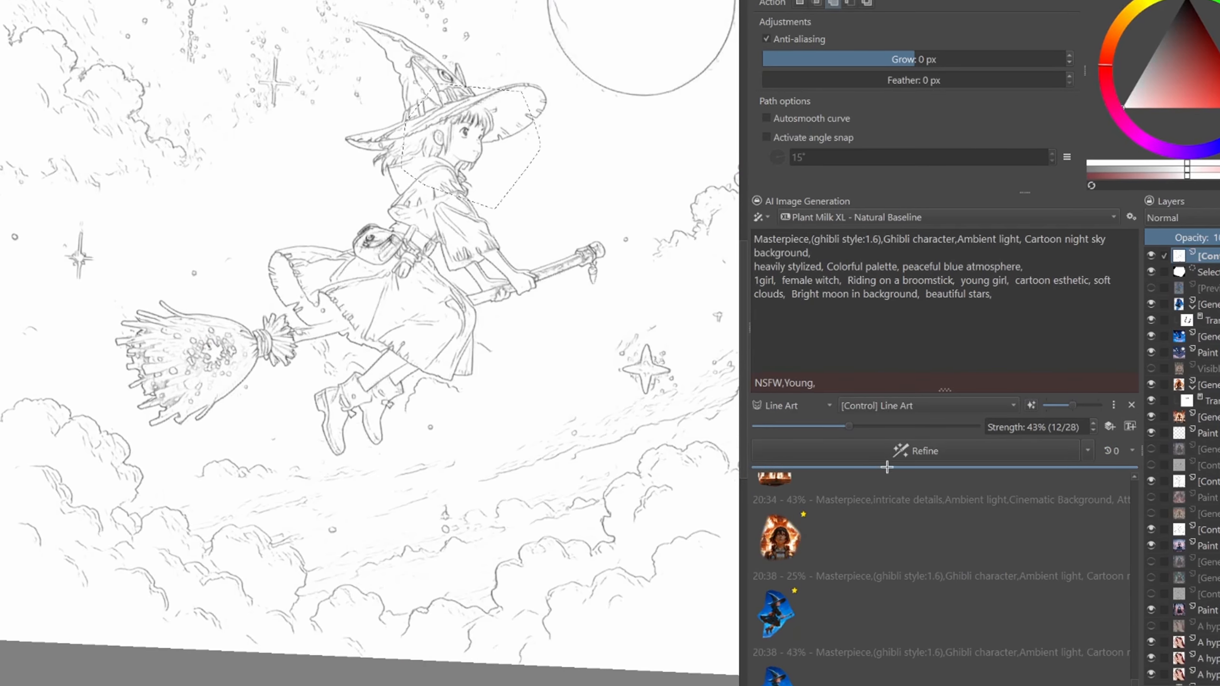
left_click(1153, 255)
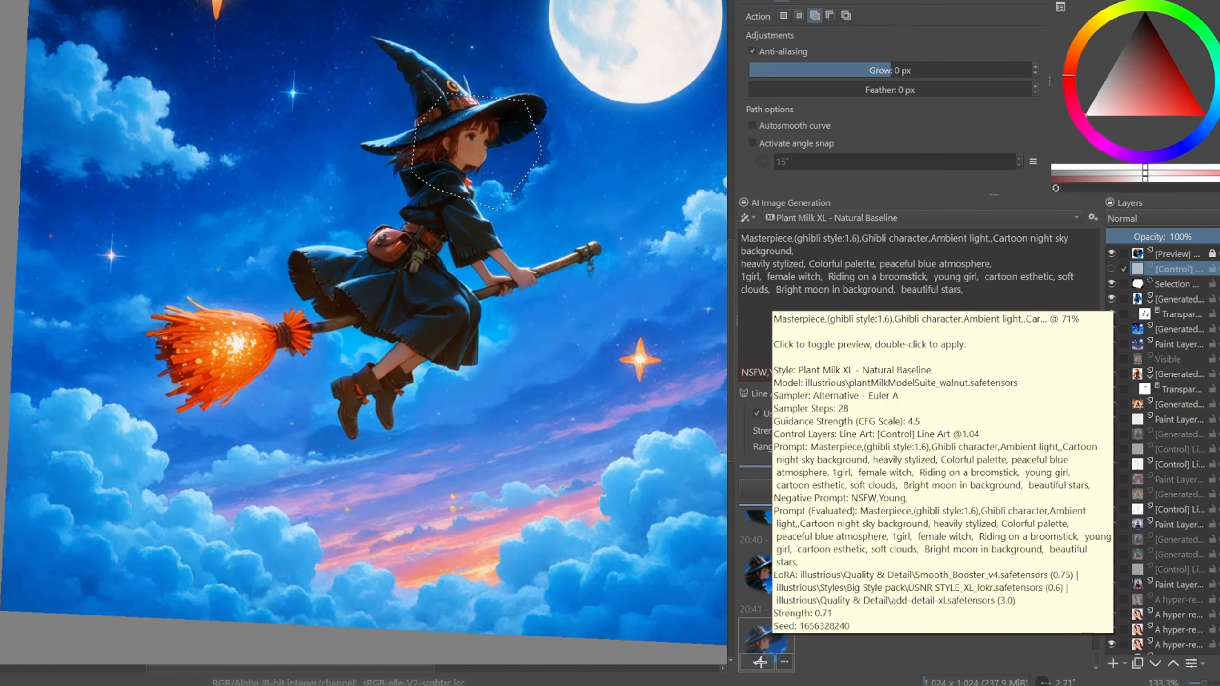
- Apply the witch face variation refined at 71% strength and blend it into the image with a transparency mask
left_click(760, 661)
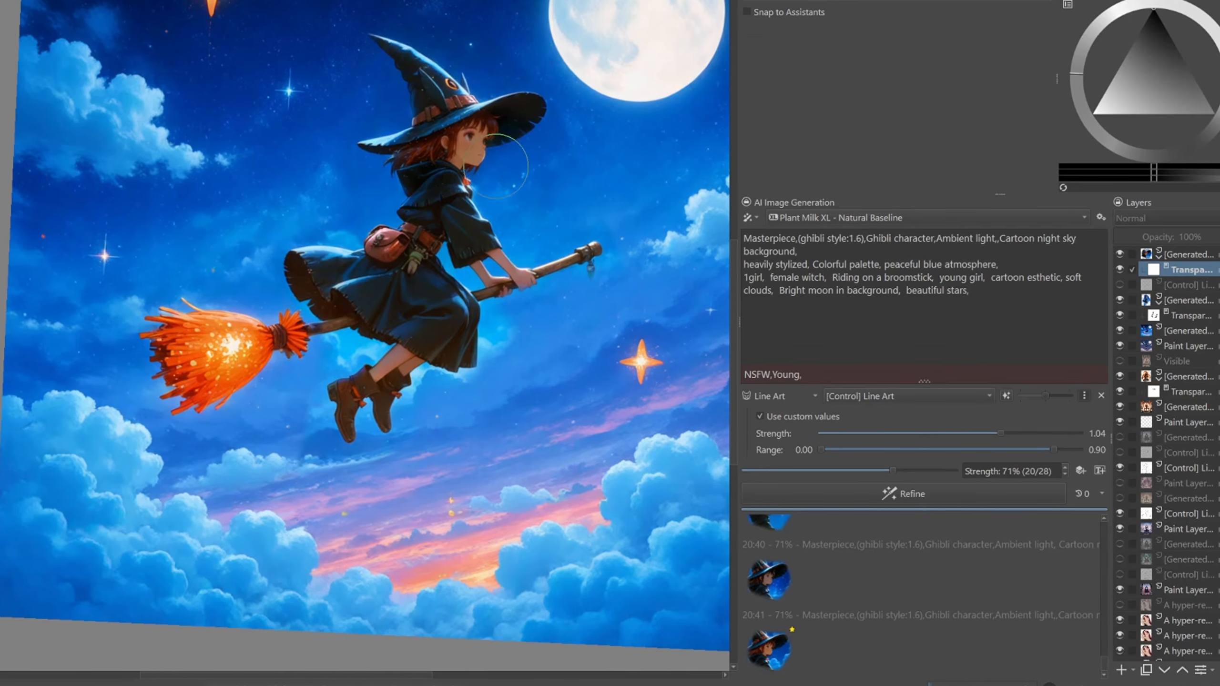
scroll(495, 202, "up", 2)
mouse_move(529, 199)
left_mouse_down()
mouse_move(616, 427)
mouse_move(428, 466)
mouse_move(453, 283)
left_mouse_up()
- Examine the finished witch image as a whole and up close, including her face, broom, clouds and moon
scroll(558, 281, "up", 3)
scroll(453, 283, "down", 4)
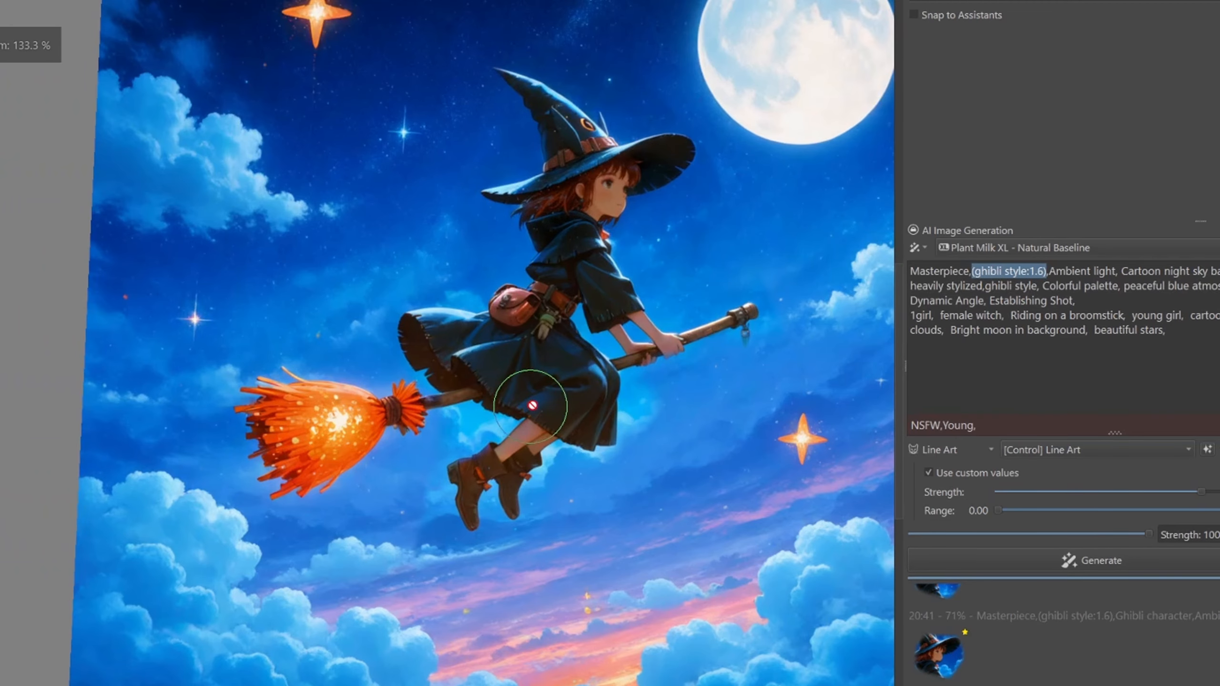
left_click_drag(526, 435, 278, 180)
scroll(548, 373, "up", 2)
scroll(547, 372, "down", 1)
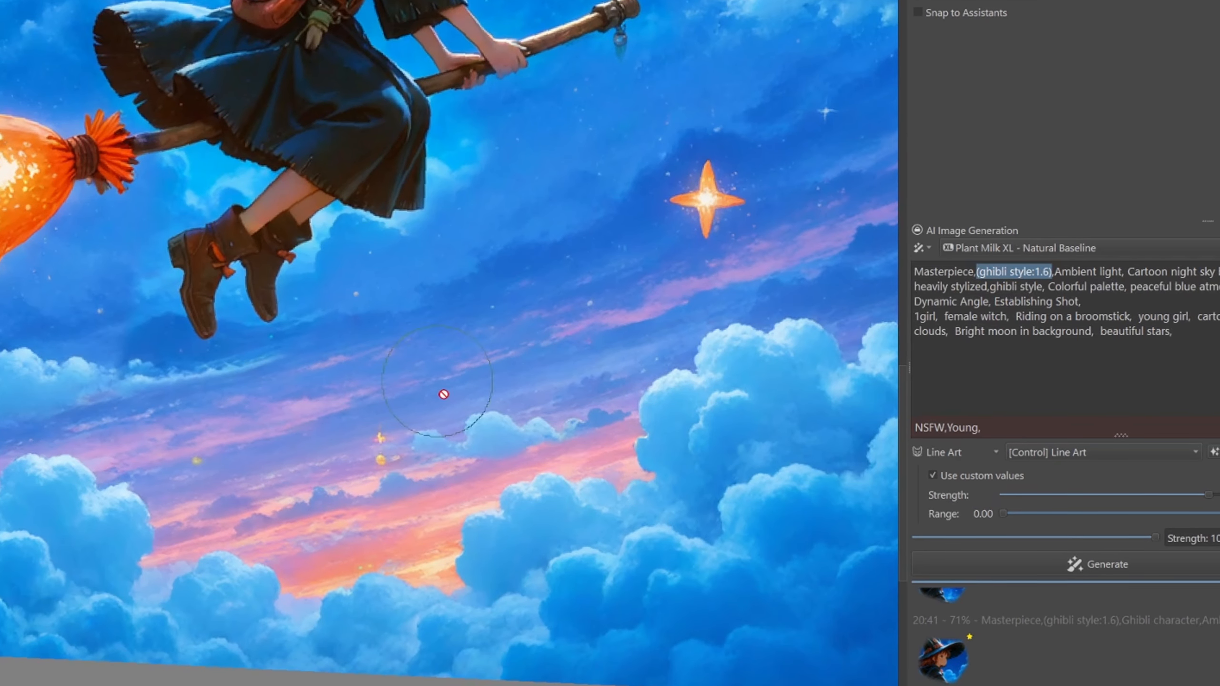
left_click_drag(366, 334, 657, 527)
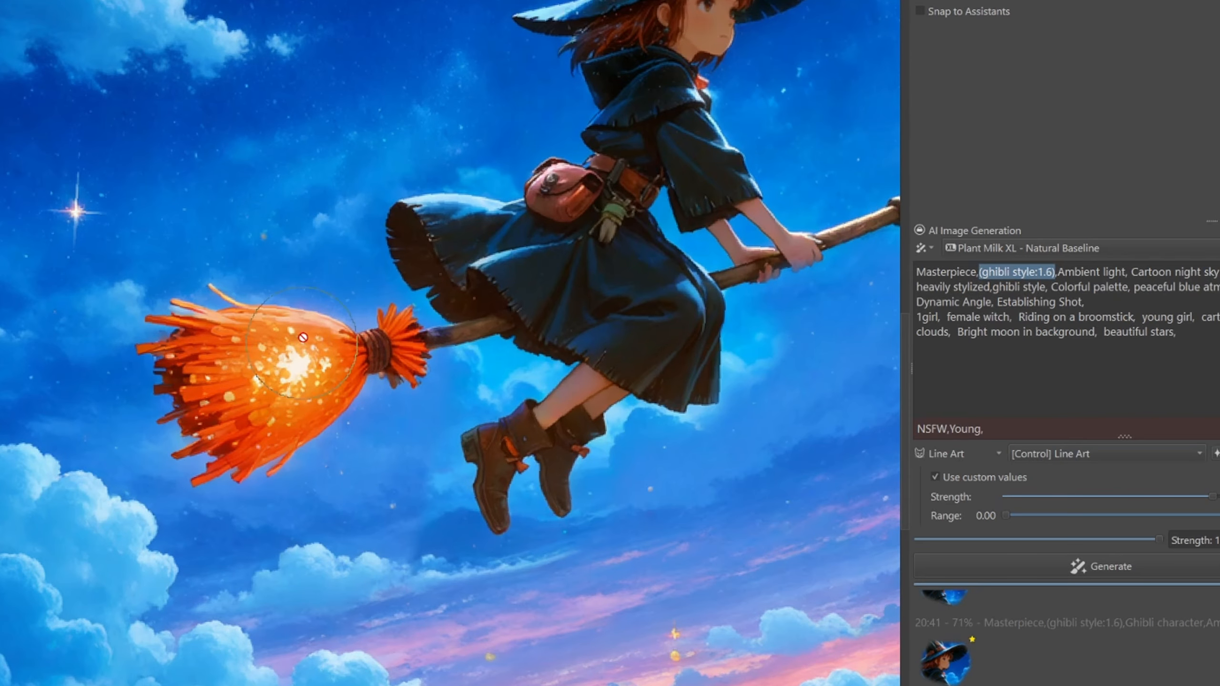
scroll(367, 365, "down", 2)
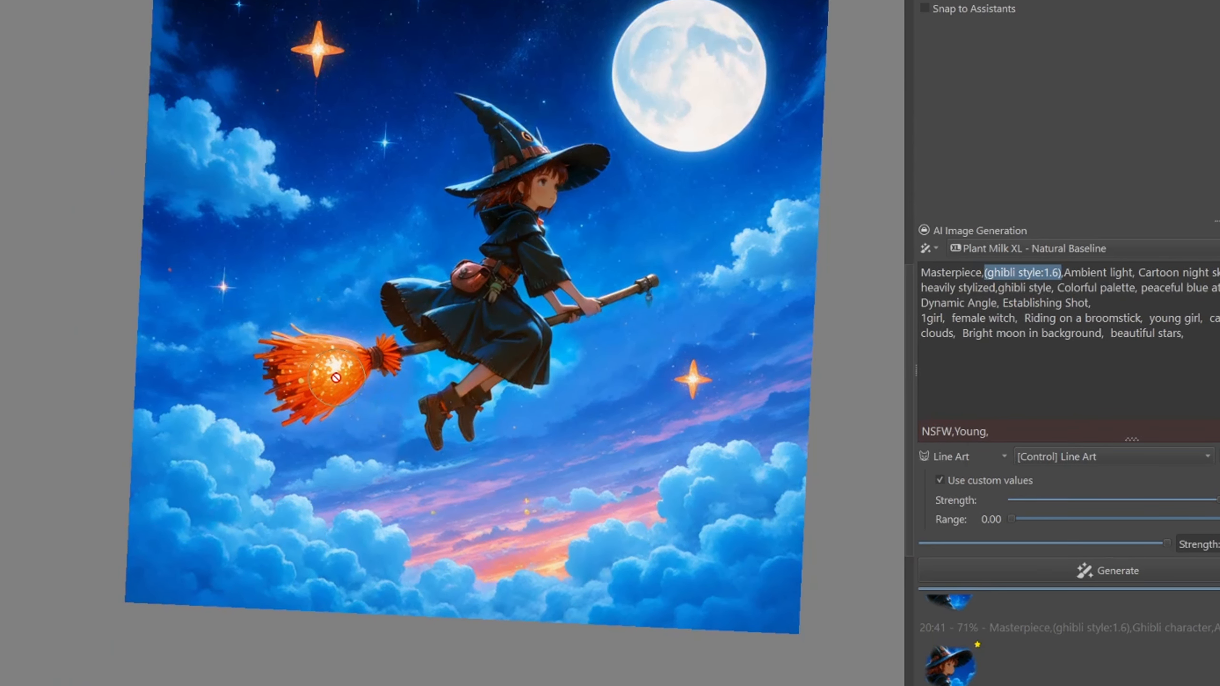
scroll(493, 333, "up", 5)
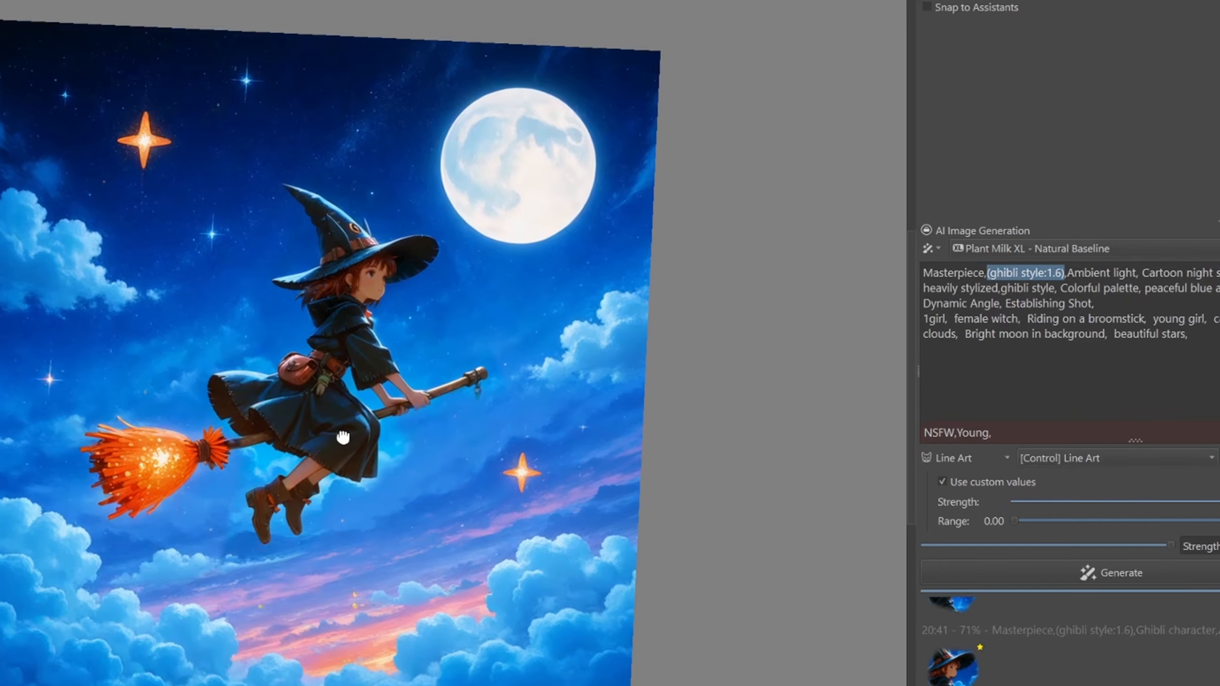
scroll(493, 397, "down", 4)
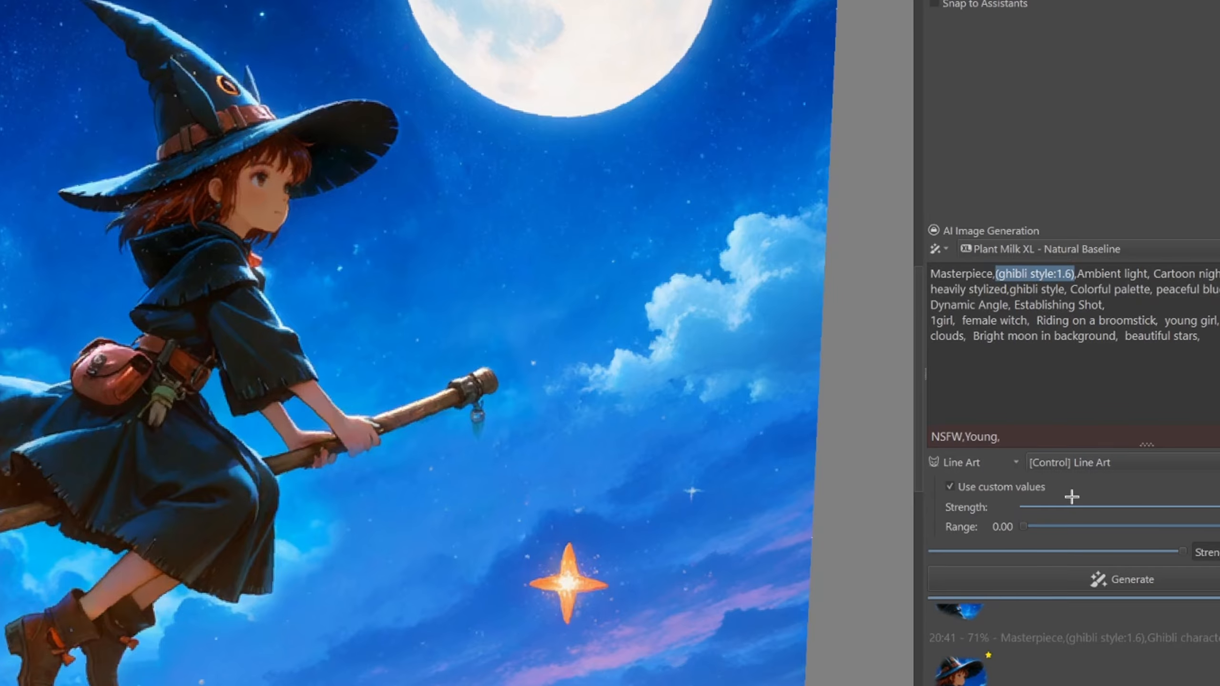
scroll(367, 413, "down", 1)
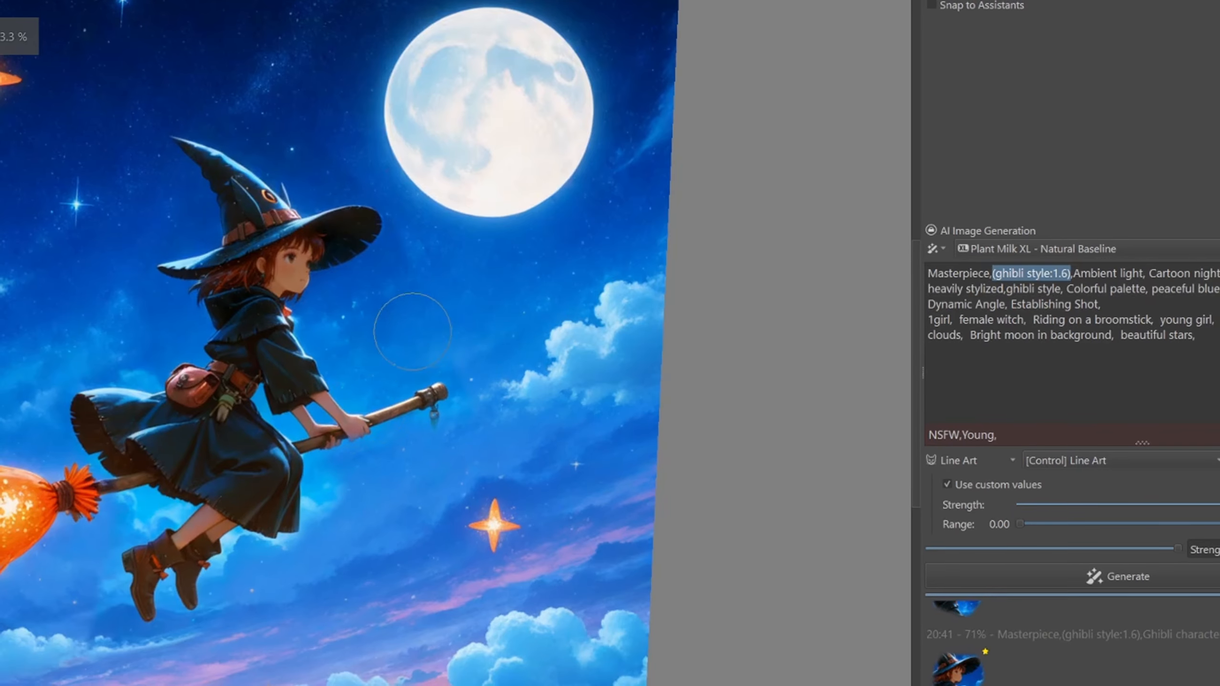
mouse_move(381, 349)
left_mouse_down()
mouse_move(606, 323)
mouse_move(591, 327)
left_mouse_up()
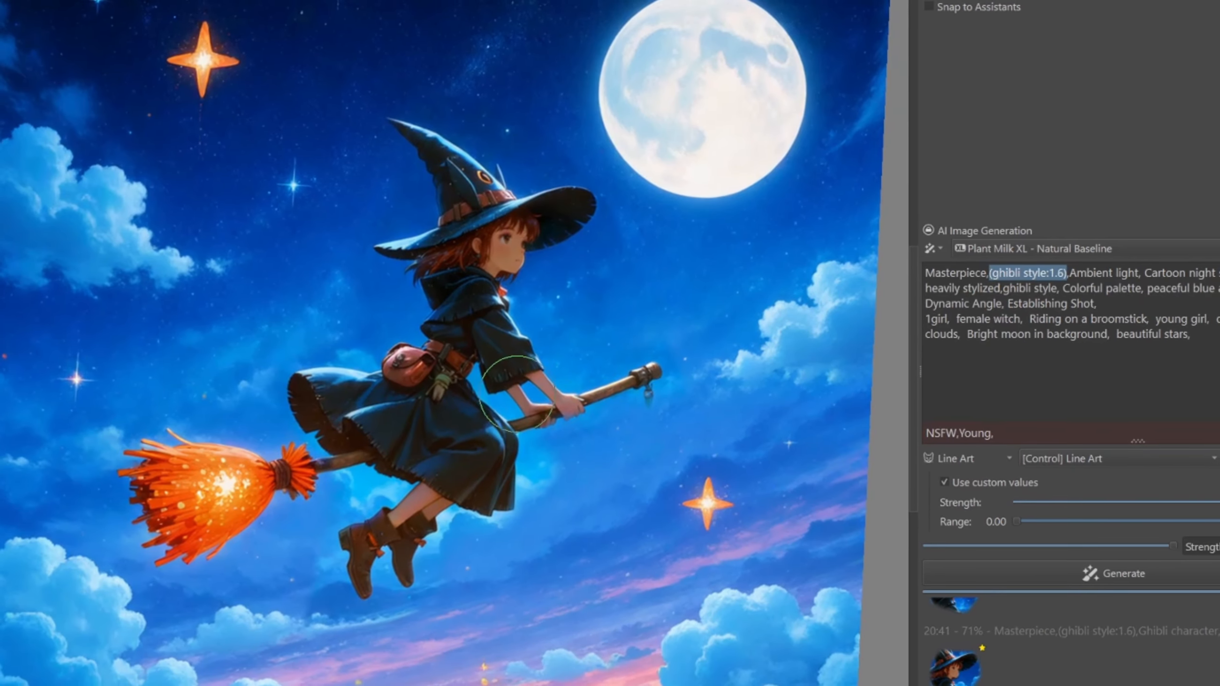